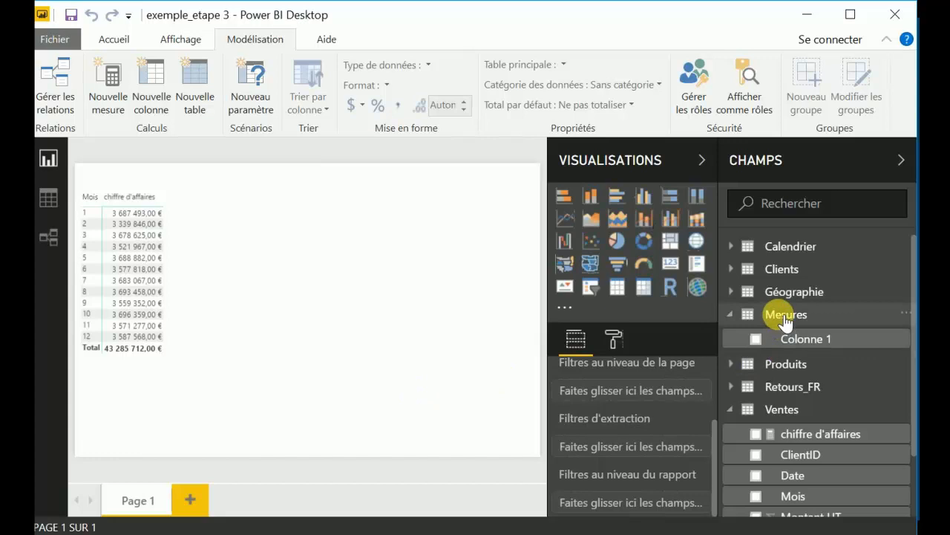
Step: Create a new measure in the Mesures table named "CA produits sup 170 euros"
{"action": "left_click", "coordinate": [785, 318]}
{"action": "left_click", "coordinate": [785, 318]}
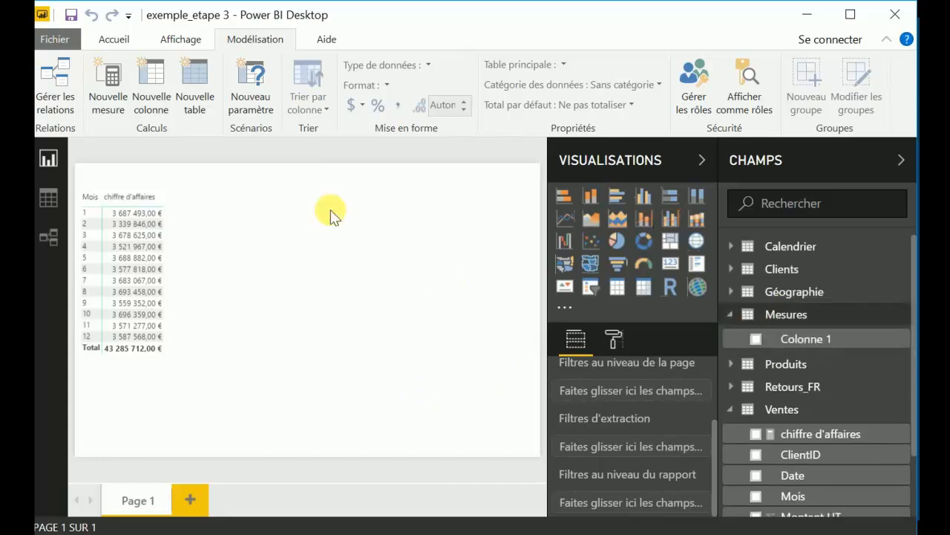
{"action": "left_click", "coordinate": [105, 81]}
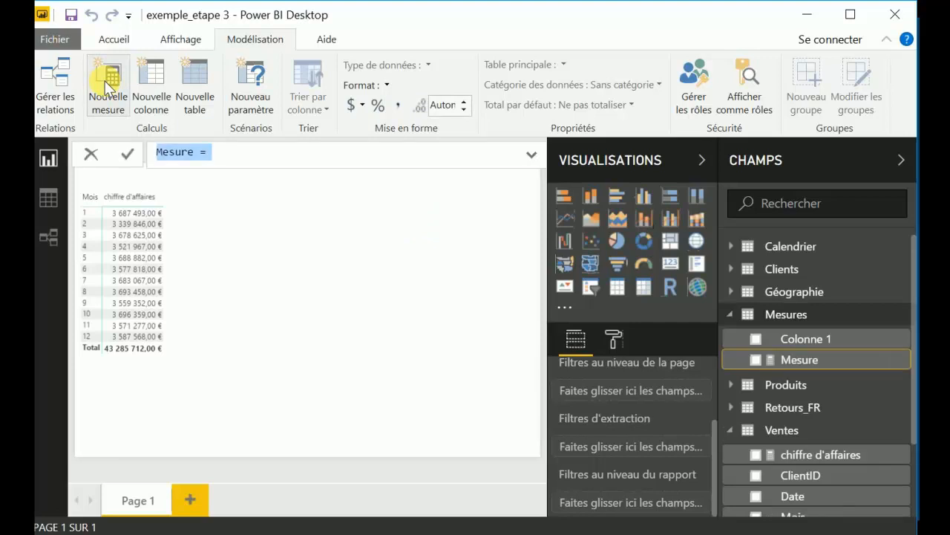
{"action": "type", "text": "CA produi"}
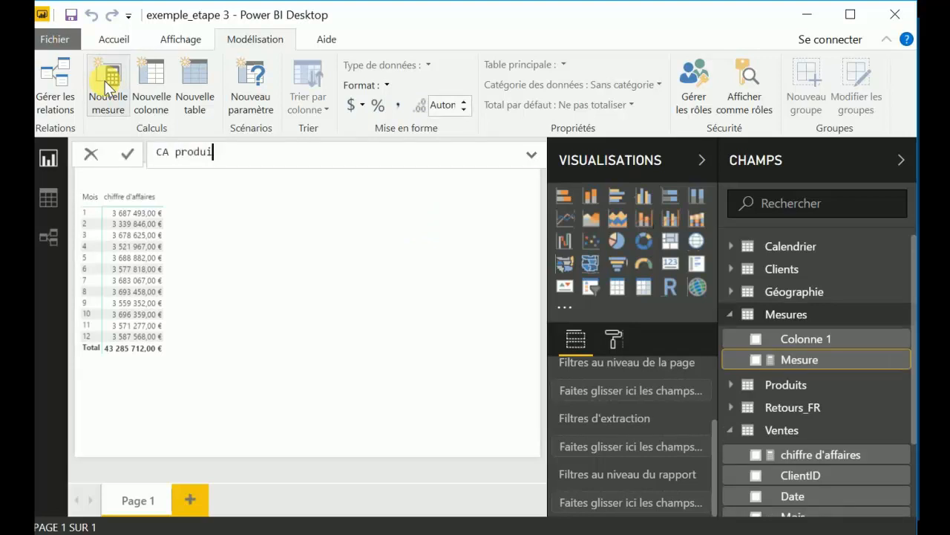
{"action": "type", "text": "ts sup 170 euros ="}
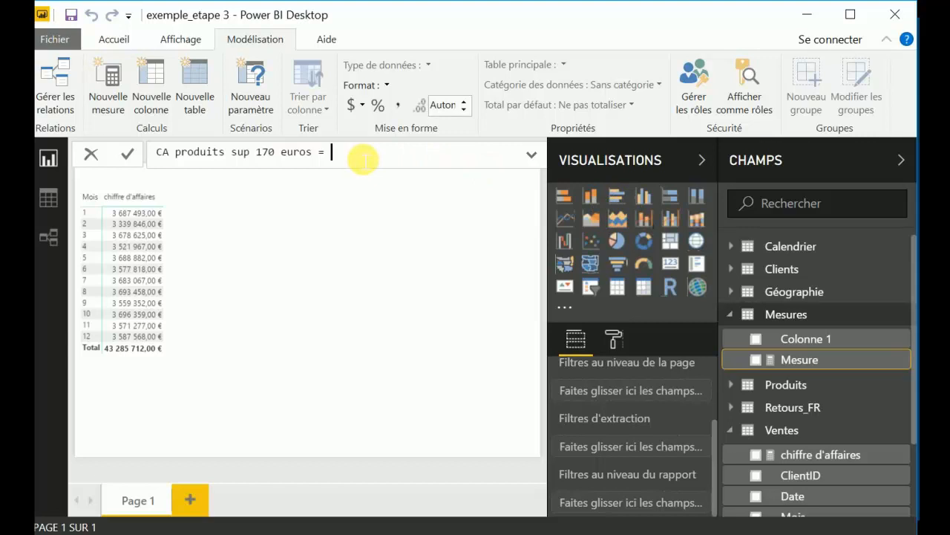
Step: Begin the measure's formula with CALCULATE, using [chiffre d'affaires] as the expression on a new line
{"action": "type", "text": "CA"}
{"action": "key", "text": "Tab"}
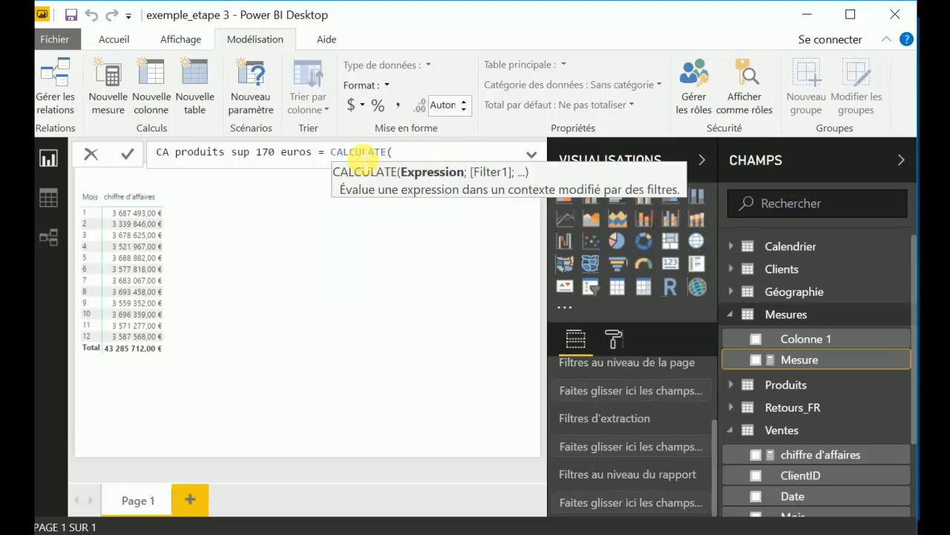
{"action": "key", "text": "shift+Return"}
{"action": "type", "text": "ch"}
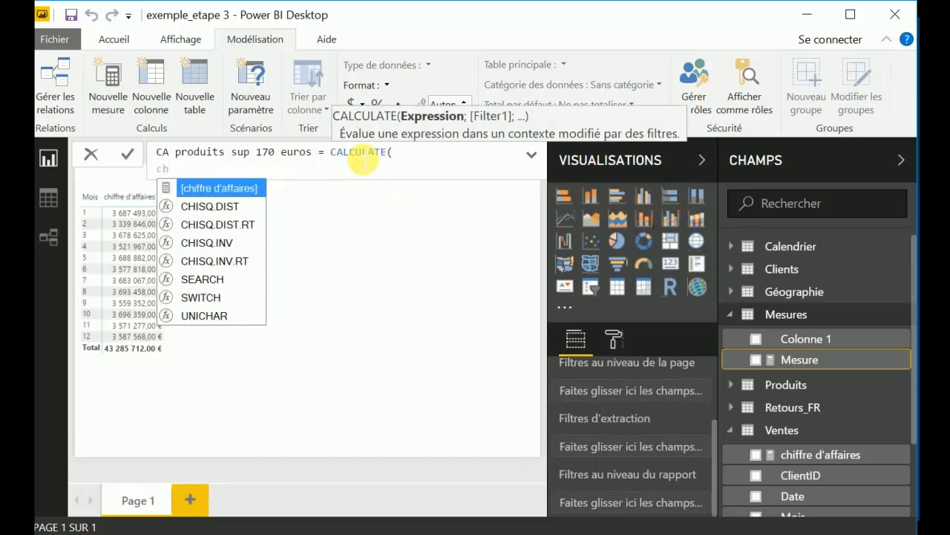
{"action": "key", "text": "Tab"}
{"action": "type", "text": "; "}
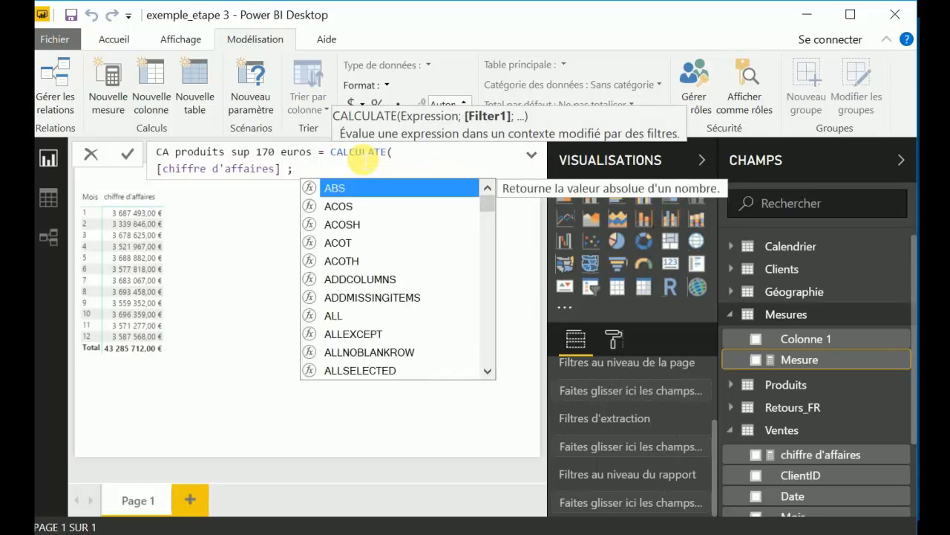
Step: Add the filter Ventes[Montant HT] > 170 to the CALCULATE formula, close it and validate the measure
{"action": "type", "text": "mon"}
{"action": "key", "text": "Down"}
{"action": "key", "text": "Down"}
{"action": "key", "text": "Down"}
{"action": "key", "text": "Down"}
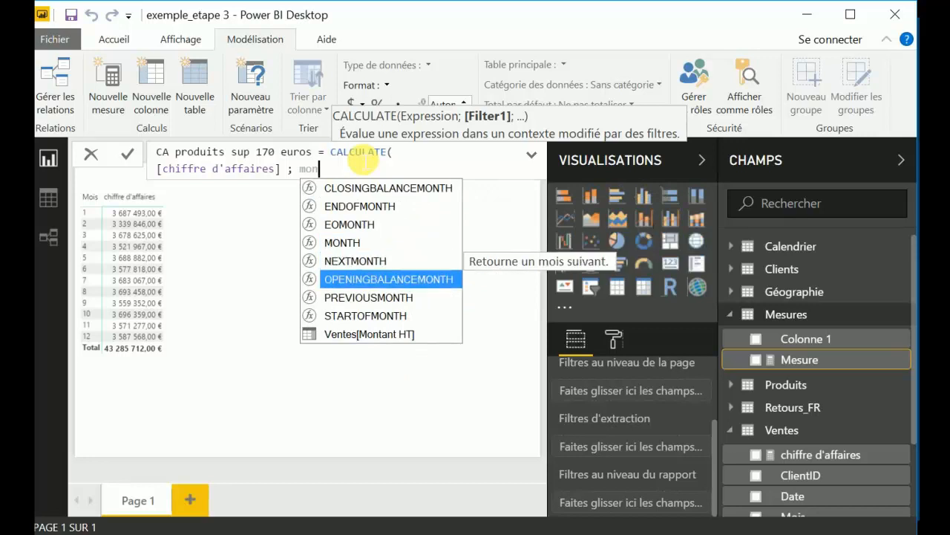
{"action": "key", "text": "Down"}
{"action": "key", "text": "Tab"}
{"action": "type", "text": ">"}
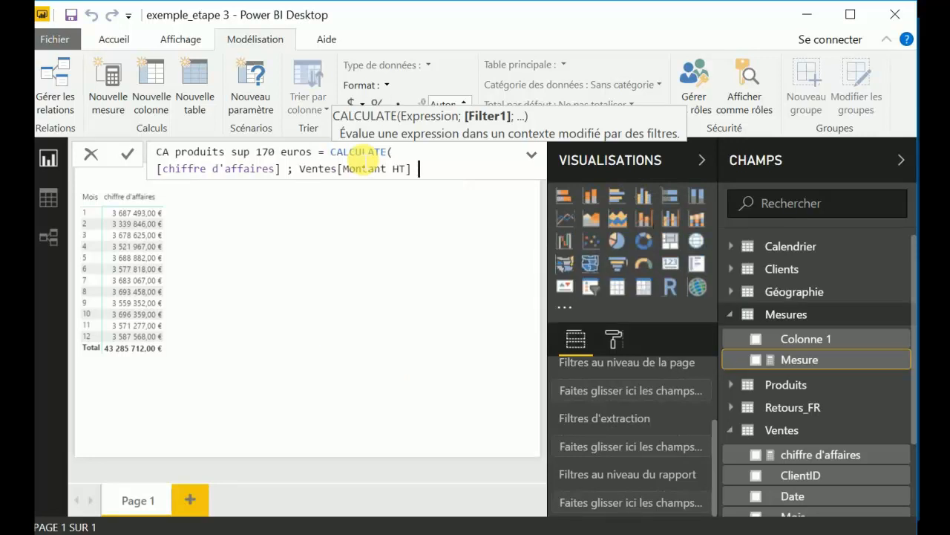
{"action": "type", "text": " 170 )"}
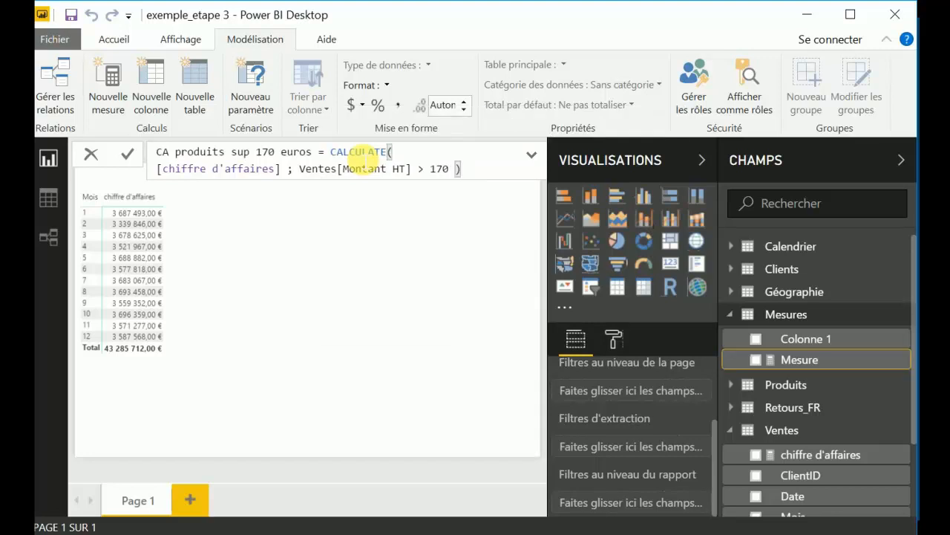
{"action": "key", "text": "Return"}
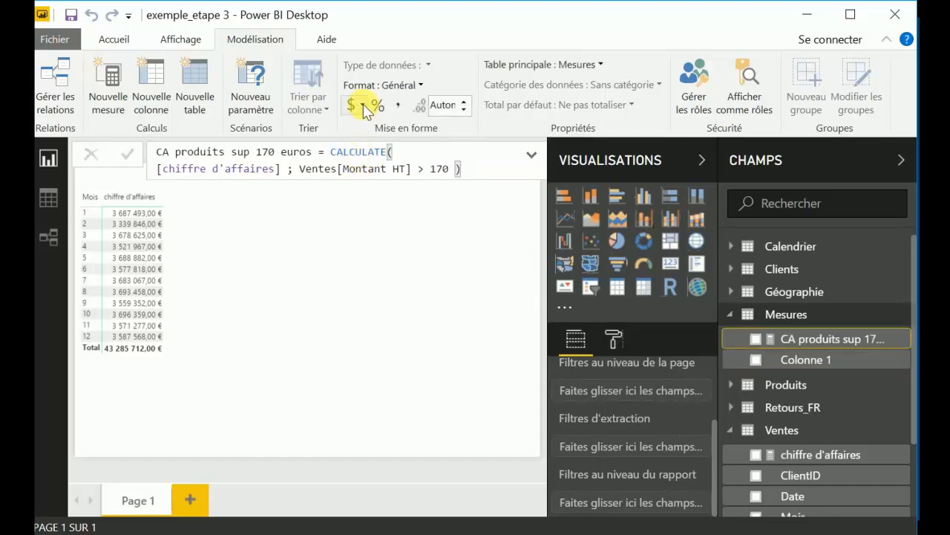
Step: Format the CA produits sup 170 euros measure as € Euro (123 €) and add it to the matrix values
{"action": "left_click", "coordinate": [364, 109]}
{"action": "left_click", "coordinate": [402, 203]}
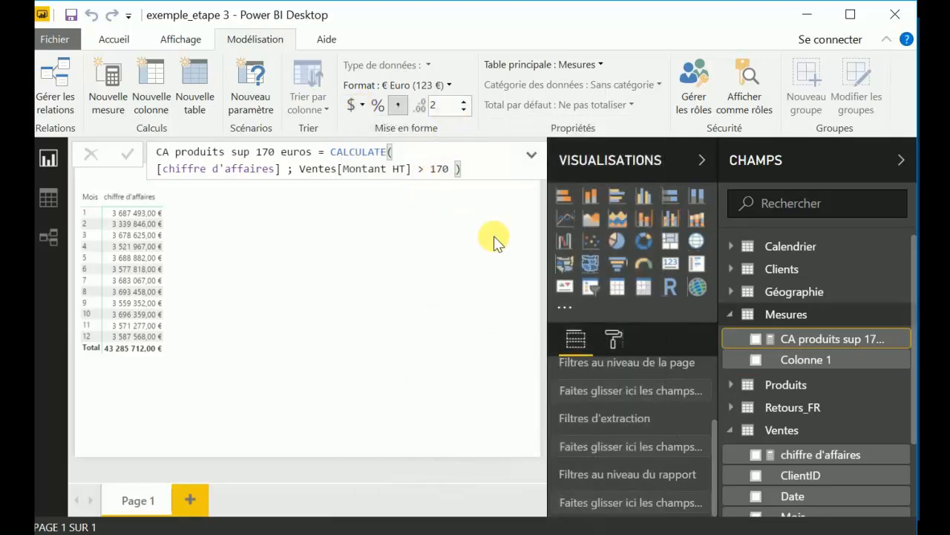
{"action": "left_click_drag", "start_coordinate": [784, 338], "coordinate": [632, 427]}
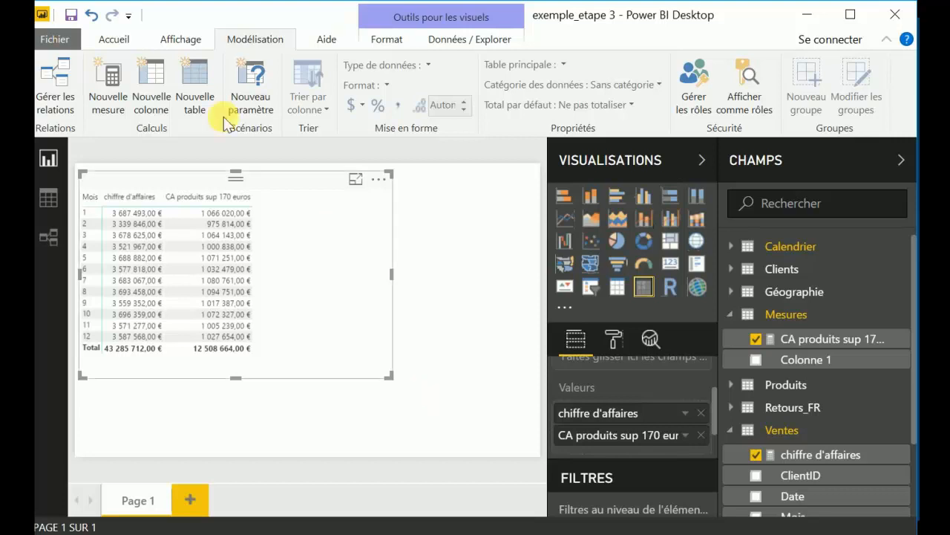
Step: Create the measure part haut de gamme = [CA produits sup 170 euros] / [chiffre d'affaires]
{"action": "left_click", "coordinate": [105, 82]}
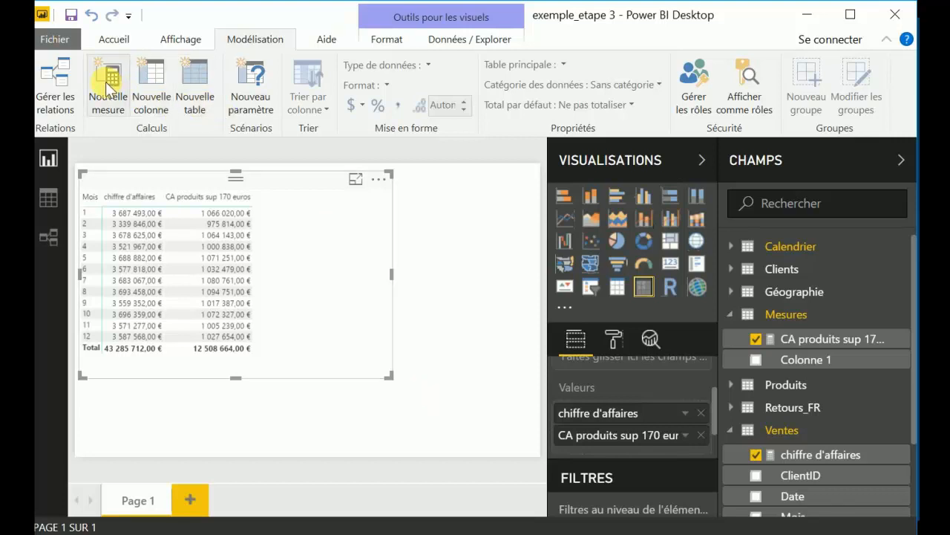
{"action": "type", "text": "pa"}
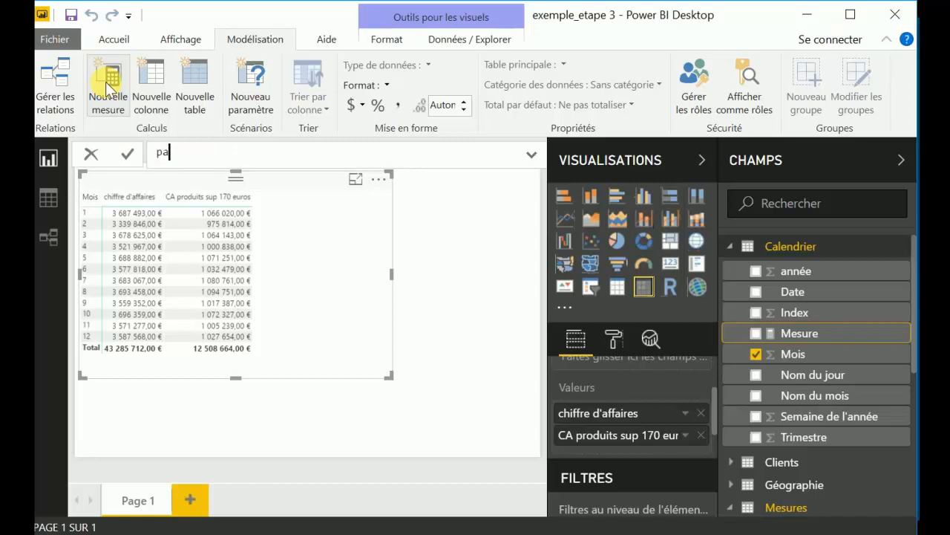
{"action": "type", "text": "rt haut de gamme = "}
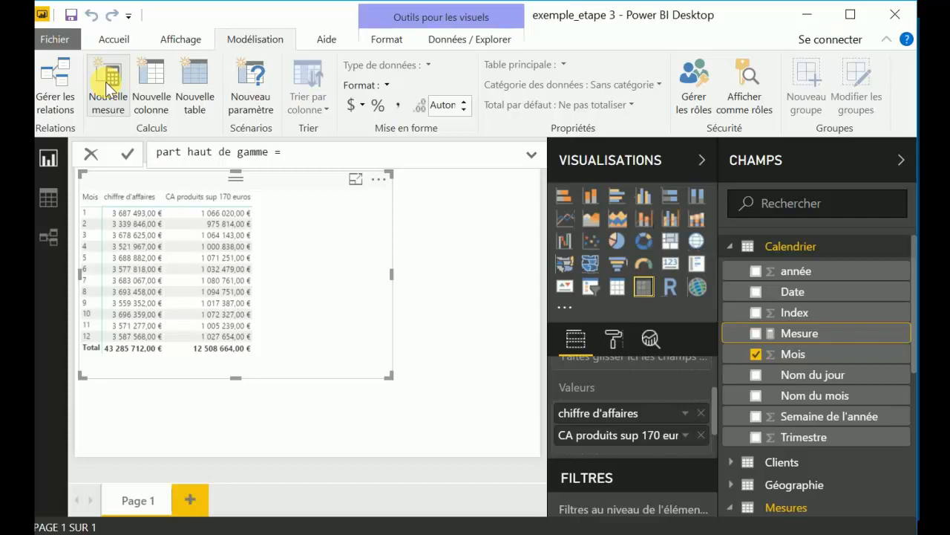
{"action": "type", "text": "ch"}
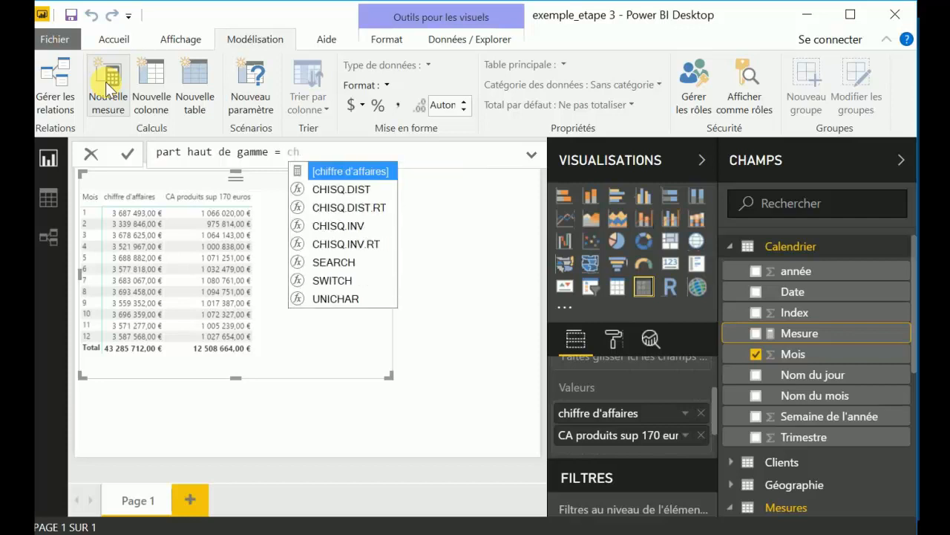
{"action": "key", "text": "BackSpace"}
{"action": "key", "text": "Tab"}
{"action": "type", "text": "/ "}
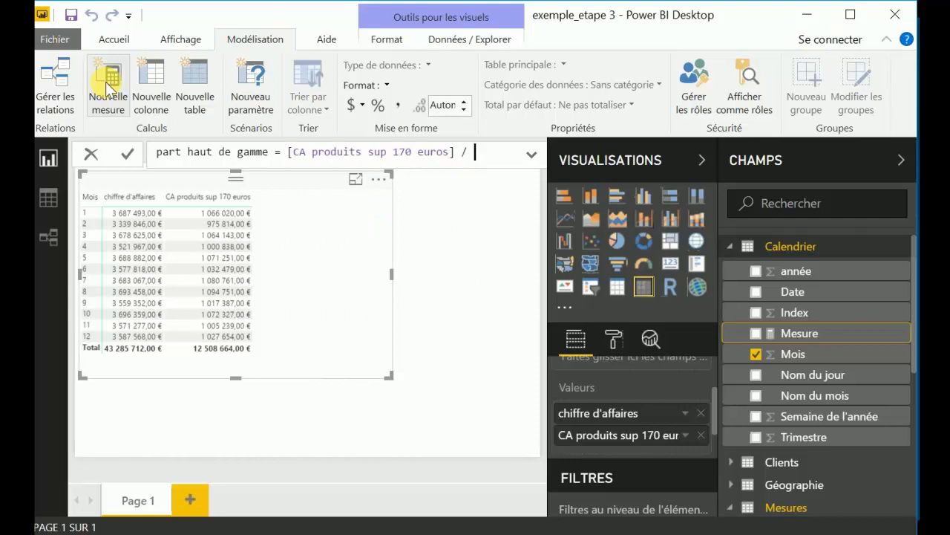
{"action": "type", "text": "[ch"}
{"action": "key", "text": "Tab"}
{"action": "key", "text": "Return"}
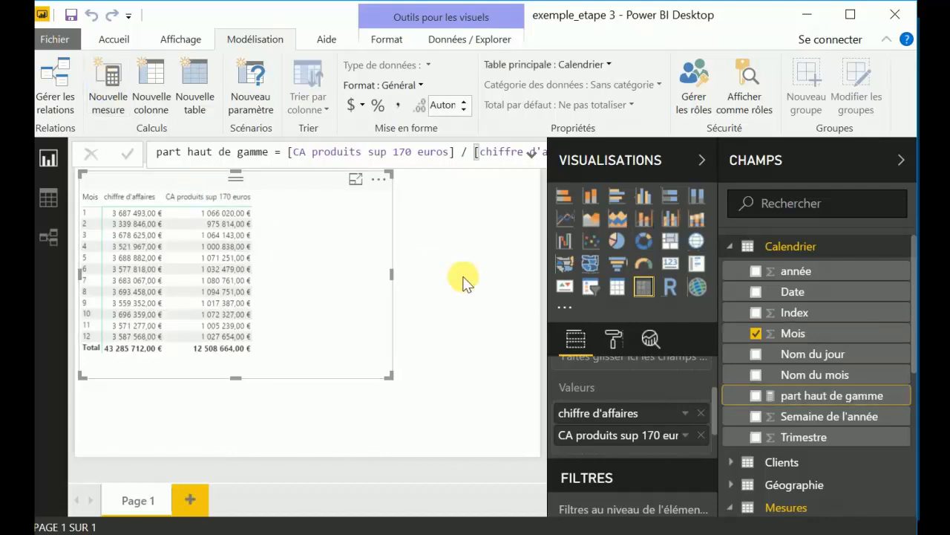
Step: Add part haut de gamme to the matrix values and format the measure as a percentage
{"action": "left_click_drag", "start_coordinate": [759, 392], "coordinate": [652, 453]}
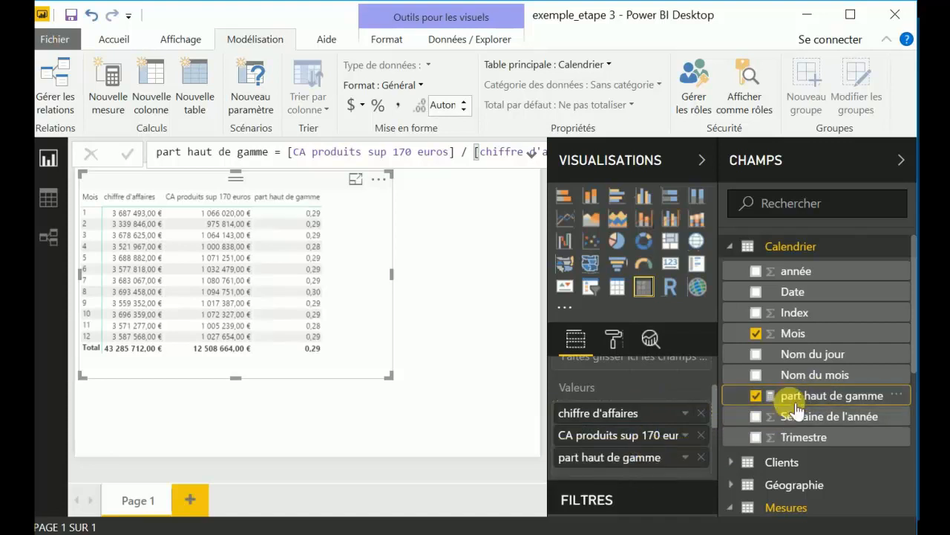
{"action": "left_click", "coordinate": [378, 106]}
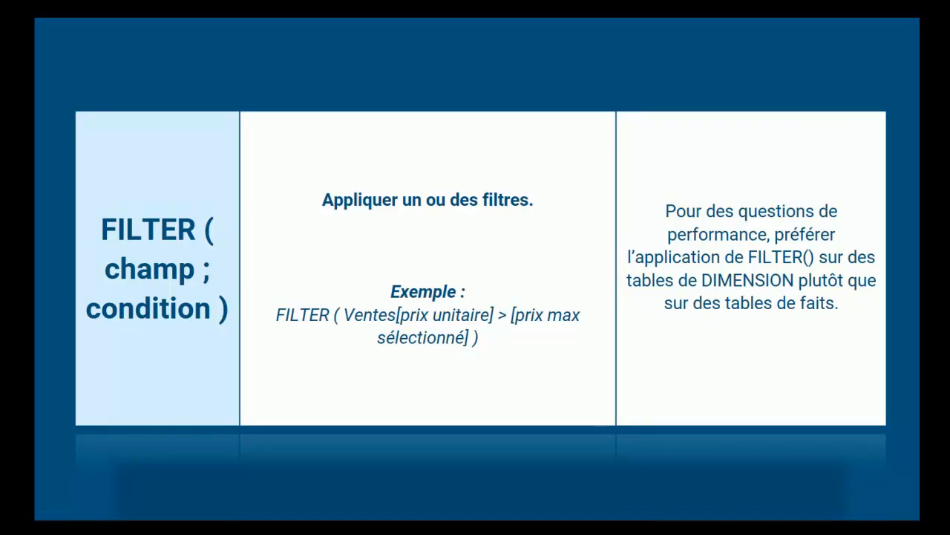
{"action": "left_click", "coordinate": [61, 519]}
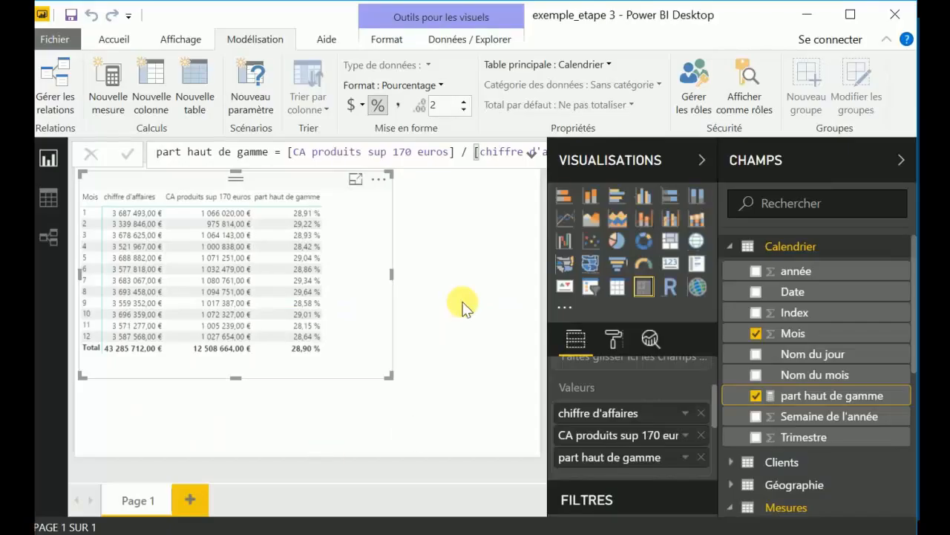
Step: Create the measure mois en cours = MONTH(TODAY())
{"action": "left_click", "coordinate": [108, 87]}
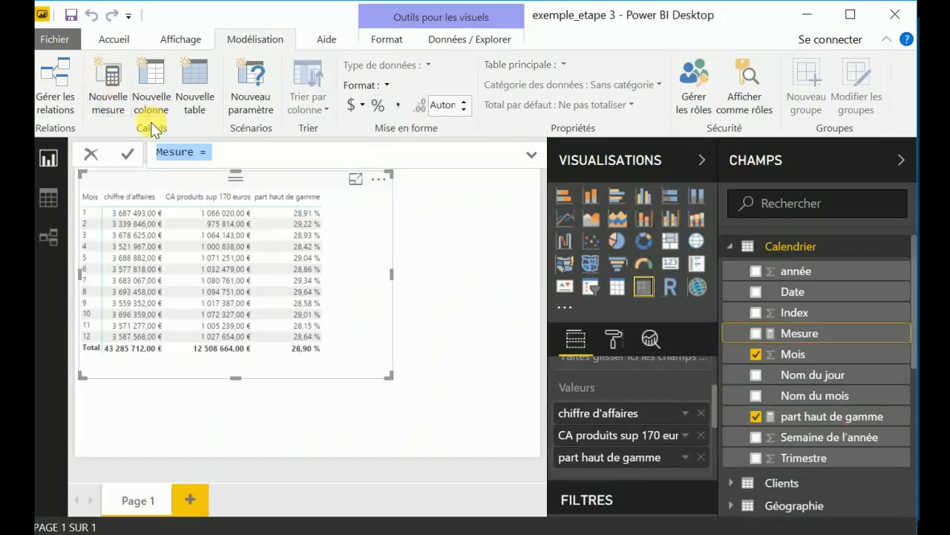
{"action": "type", "text": "mois en cours ="}
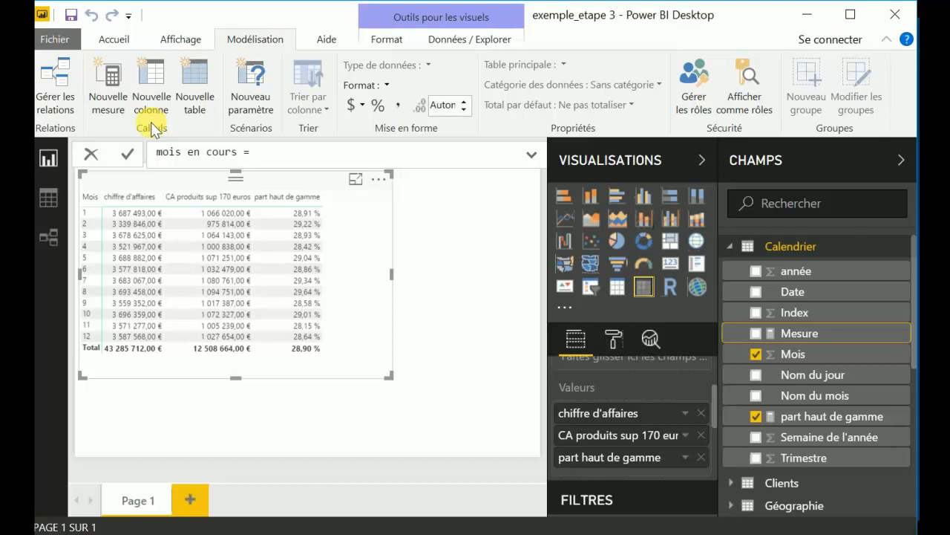
{"action": "type", "text": " month"}
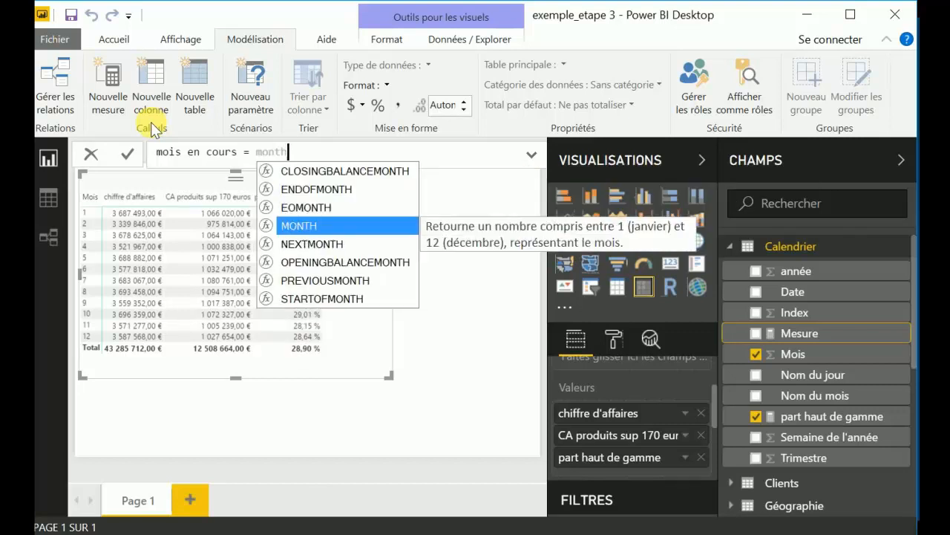
{"action": "type", "text": "(to"}
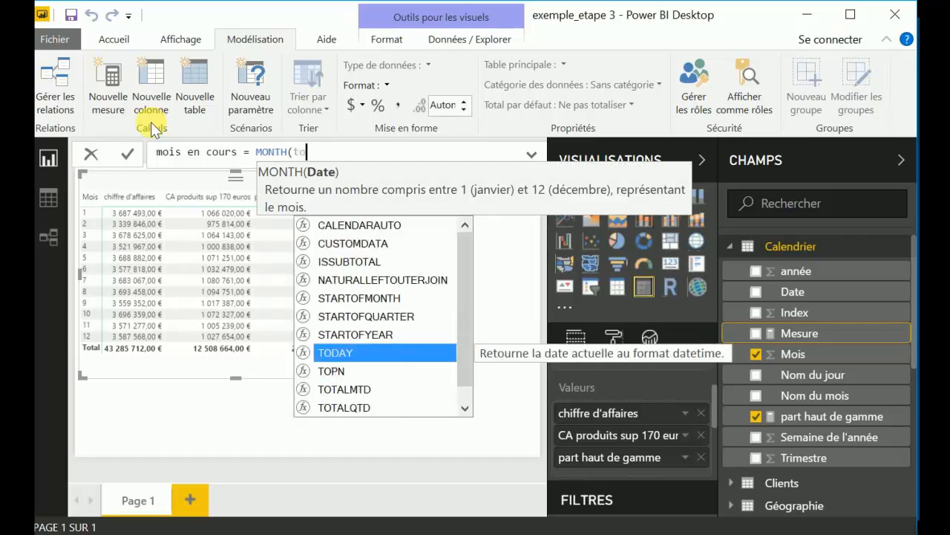
{"action": "key", "text": "Tab"}
{"action": "type", "text": "())"}
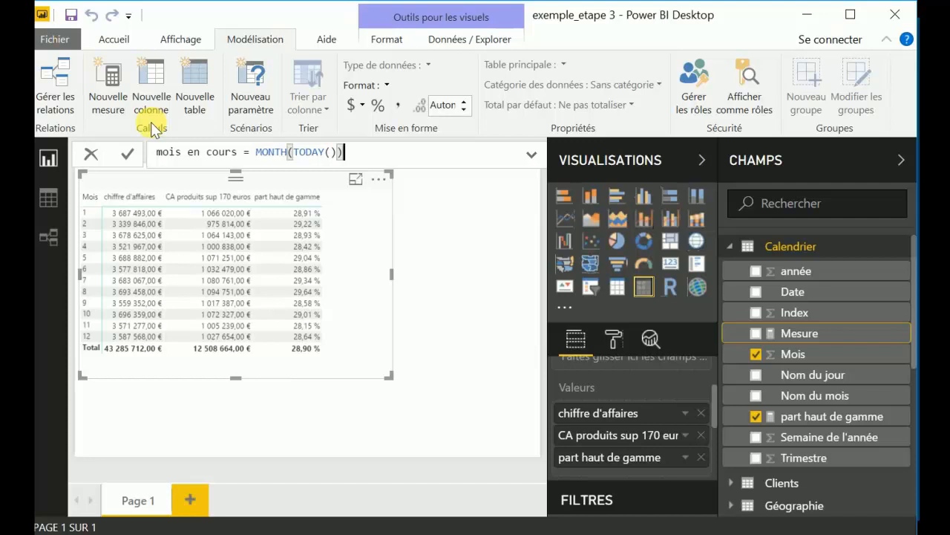
{"action": "key", "text": "Return"}
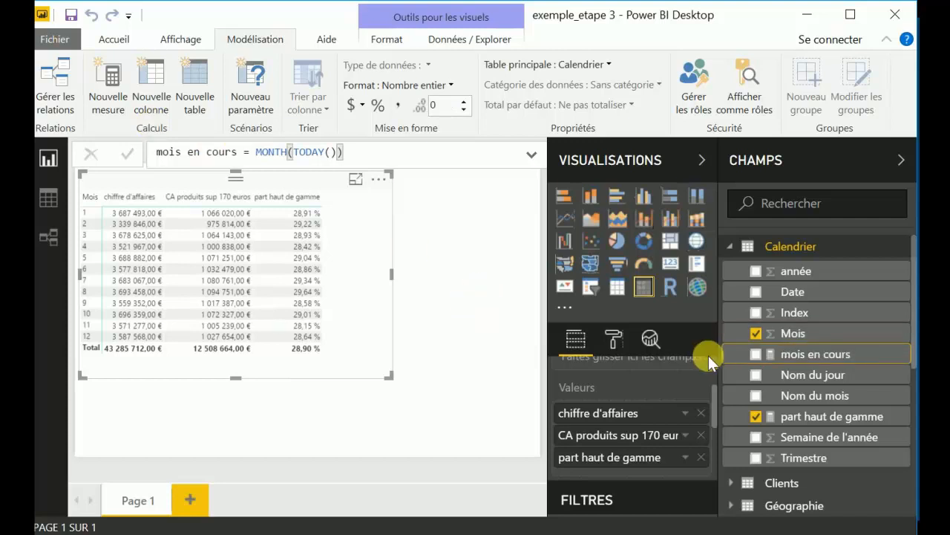
Step: Check the mois en cours measure in a temporary card on the report page, and delete the card
{"action": "left_click_drag", "start_coordinate": [787, 354], "coordinate": [477, 414]}
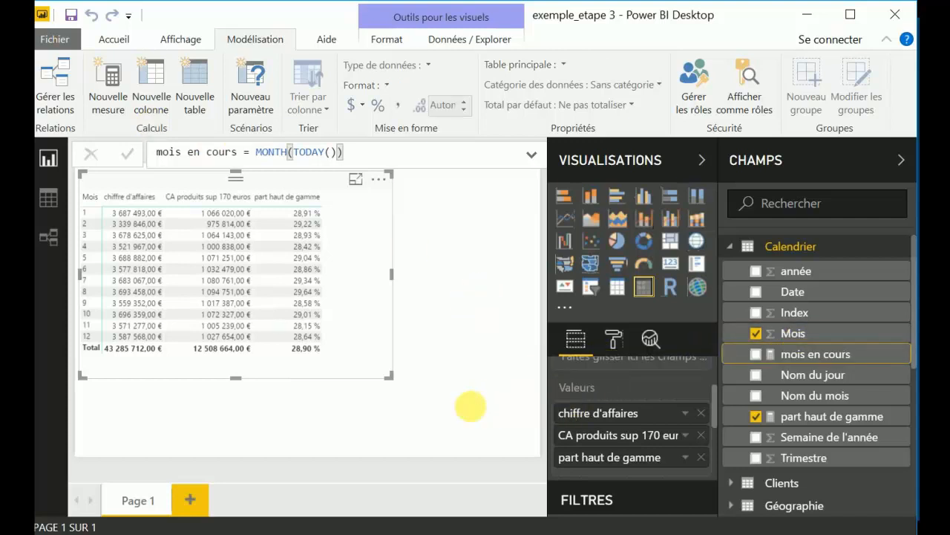
{"action": "left_click", "coordinate": [671, 263]}
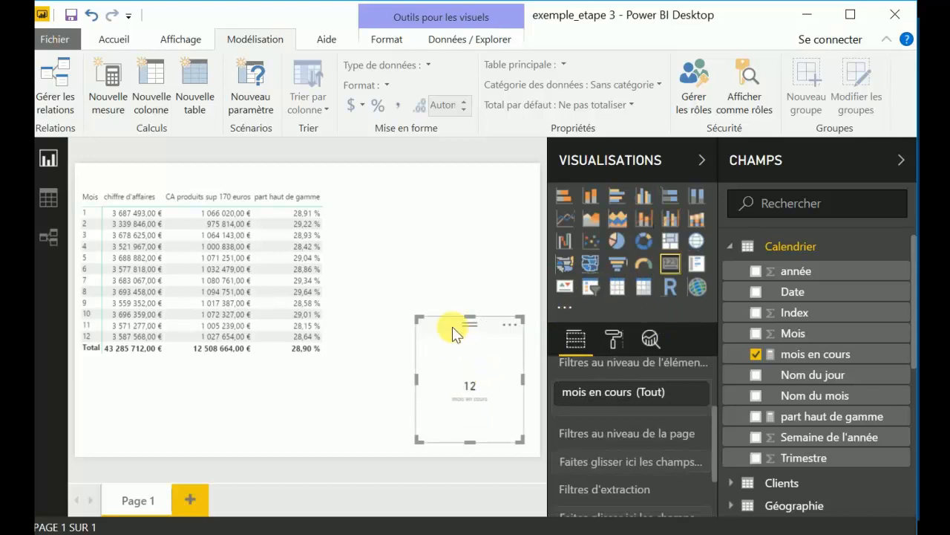
{"action": "key", "text": "Delete"}
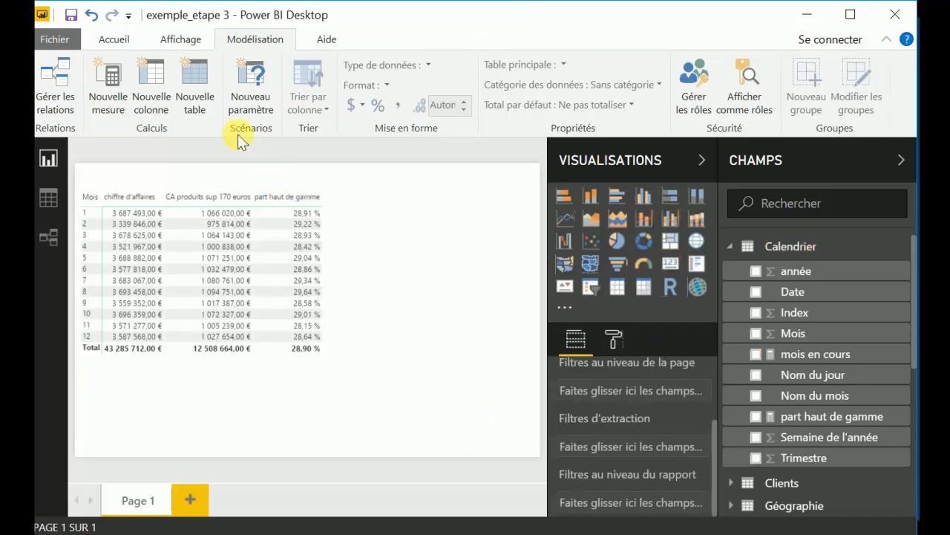
{"action": "scroll", "coordinate": [769, 467], "scroll_direction": "down", "scroll_amount": 5}
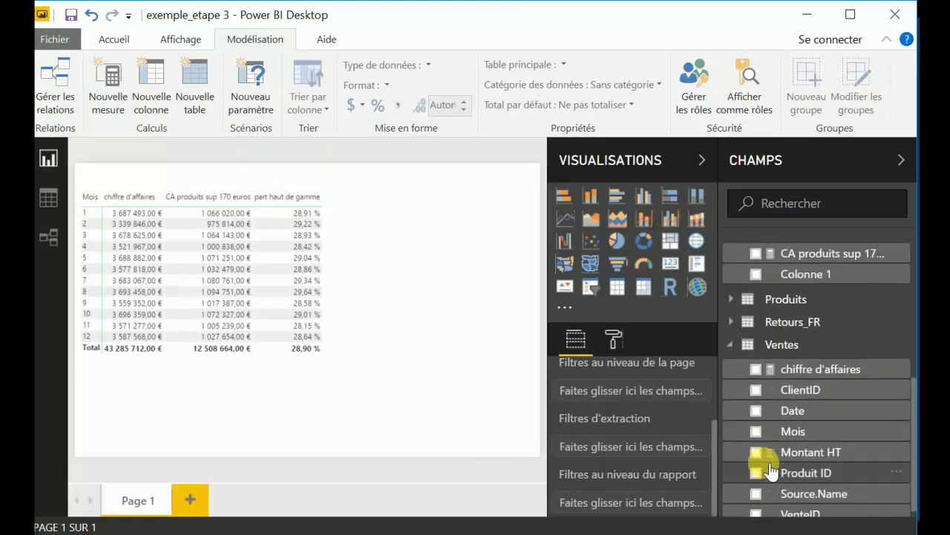
{"action": "scroll", "coordinate": [809, 289], "scroll_direction": "up", "scroll_amount": 3}
{"action": "scroll", "coordinate": [812, 297], "scroll_direction": "down", "scroll_amount": 2}
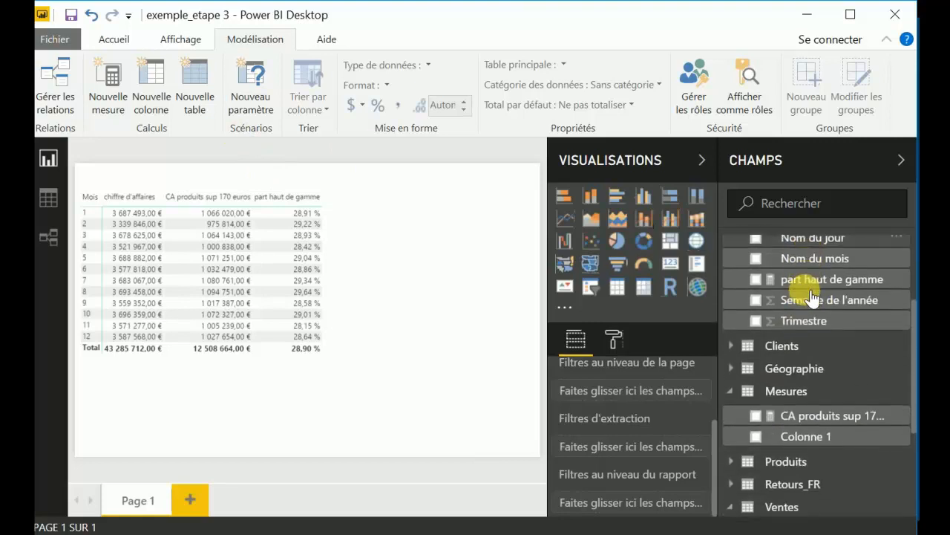
{"action": "scroll", "coordinate": [812, 297], "scroll_direction": "up", "scroll_amount": 5}
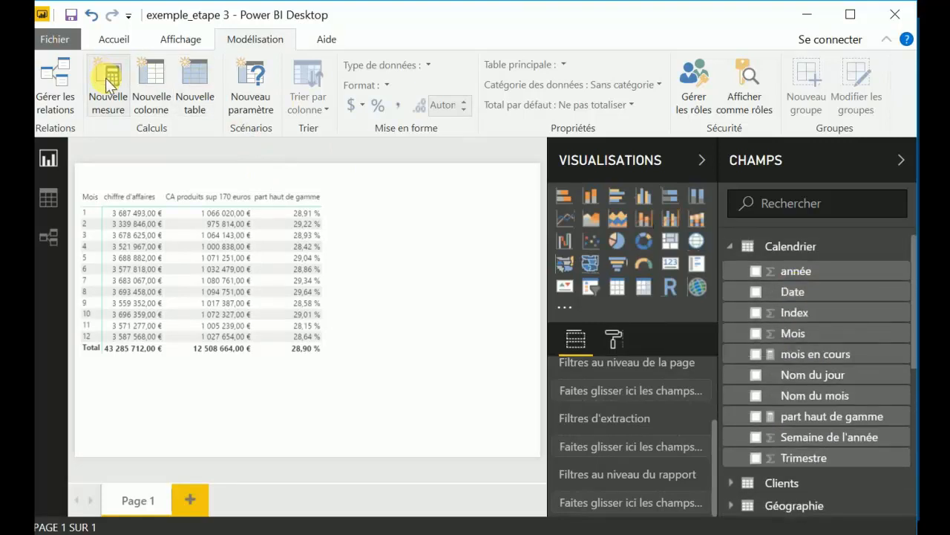
{"action": "scroll", "coordinate": [817, 319], "scroll_direction": "down", "scroll_amount": 1}
{"action": "scroll", "coordinate": [825, 327], "scroll_direction": "down", "scroll_amount": 3}
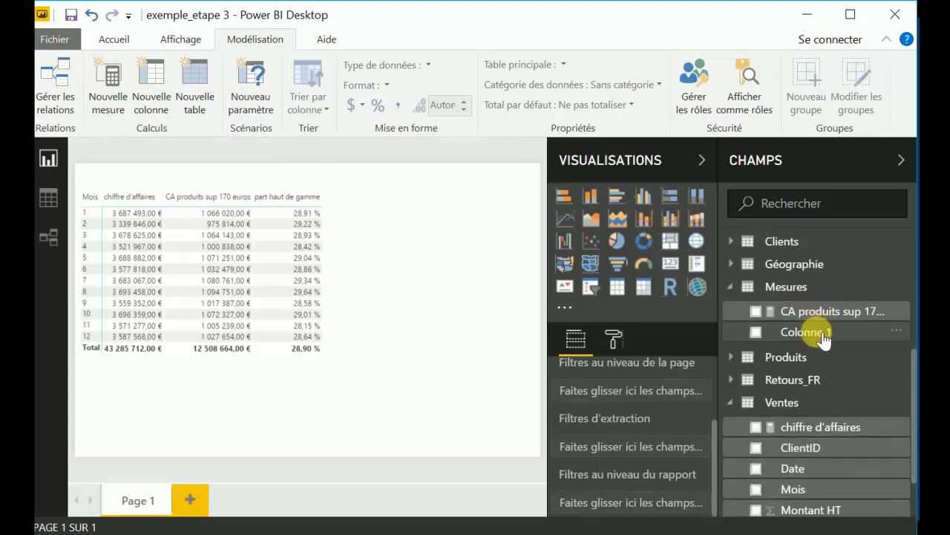
Step: Start a new measure CA mois en cours in the Mesures table, using CALCULATE with [chiffre d'affaires] as its expression
{"action": "right_click", "coordinate": [798, 290]}
{"action": "double_click", "coordinate": [800, 291]}
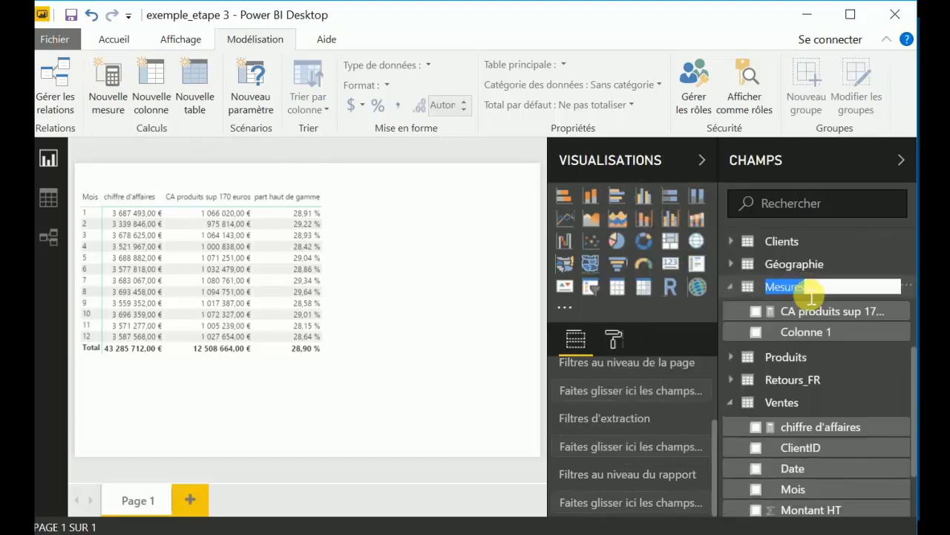
{"action": "key", "text": "Escape"}
{"action": "left_click", "coordinate": [788, 289]}
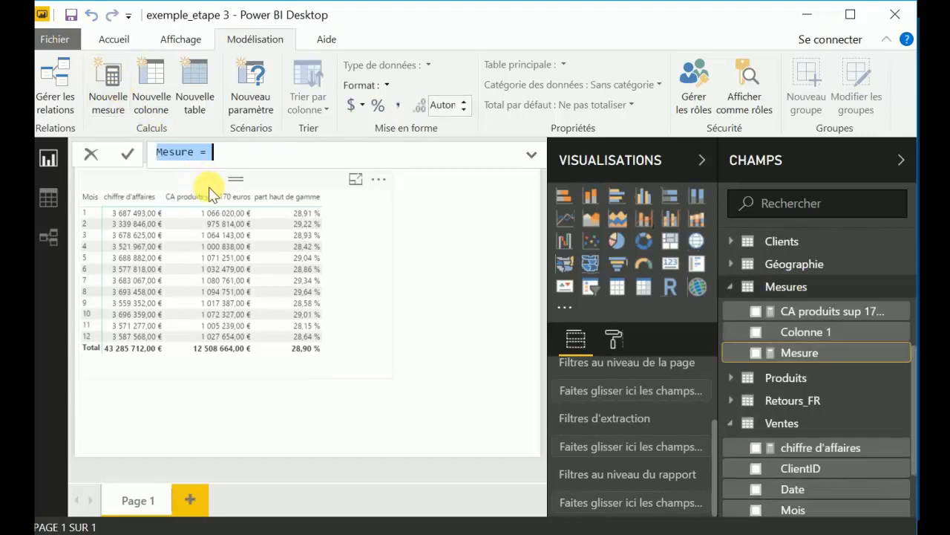
{"action": "type", "text": "CA mois en cours = "}
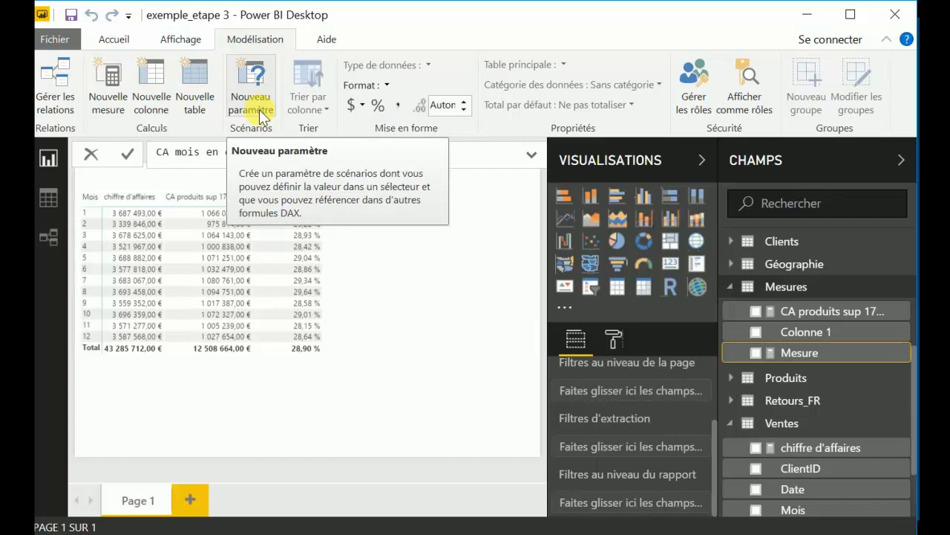
{"action": "type", "text": "ca"}
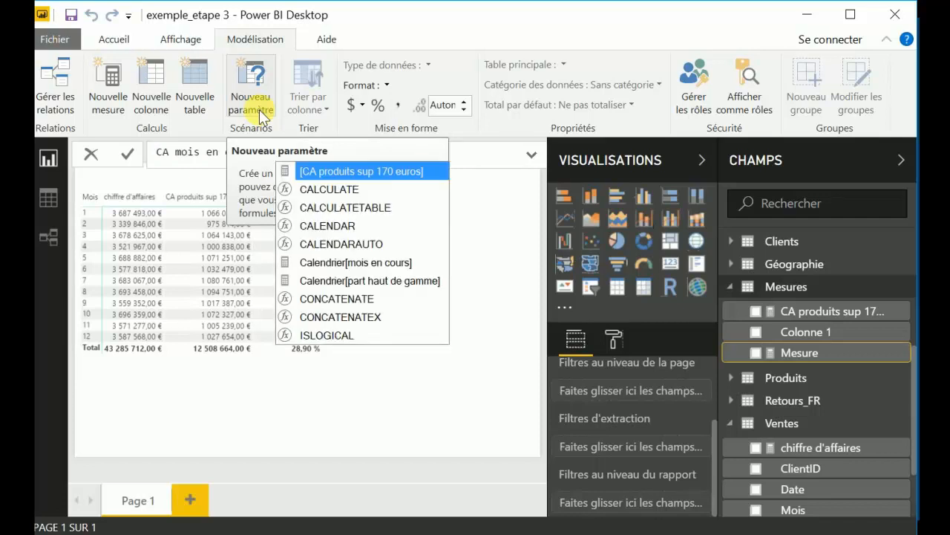
{"action": "key", "text": "Down"}
{"action": "key", "text": "Tab"}
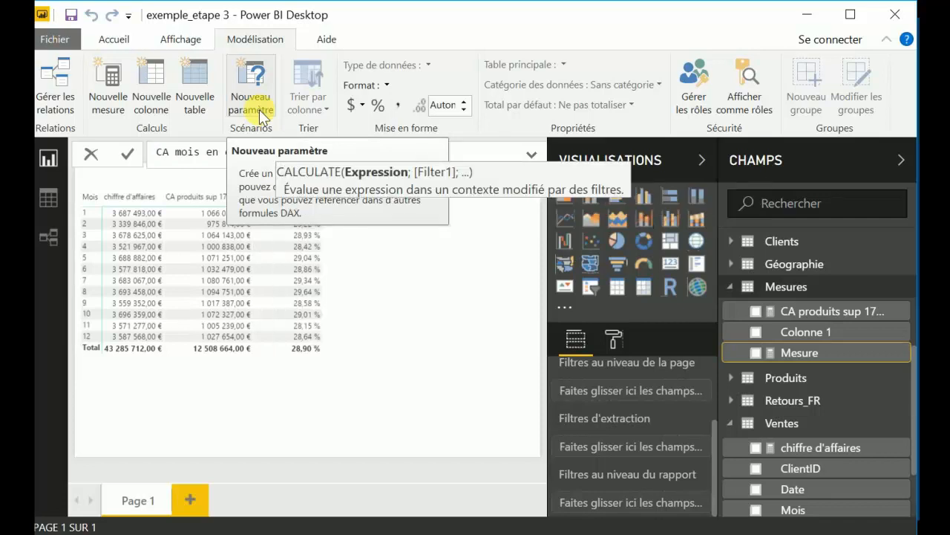
{"action": "type", "text": "ch"}
{"action": "key", "text": "Tab"}
Step: Complete the CA mois en cours formula with the filter condition Calendrier[Mois] = [mois en cours] and validate it
{"action": "type", "text": "; cal"}
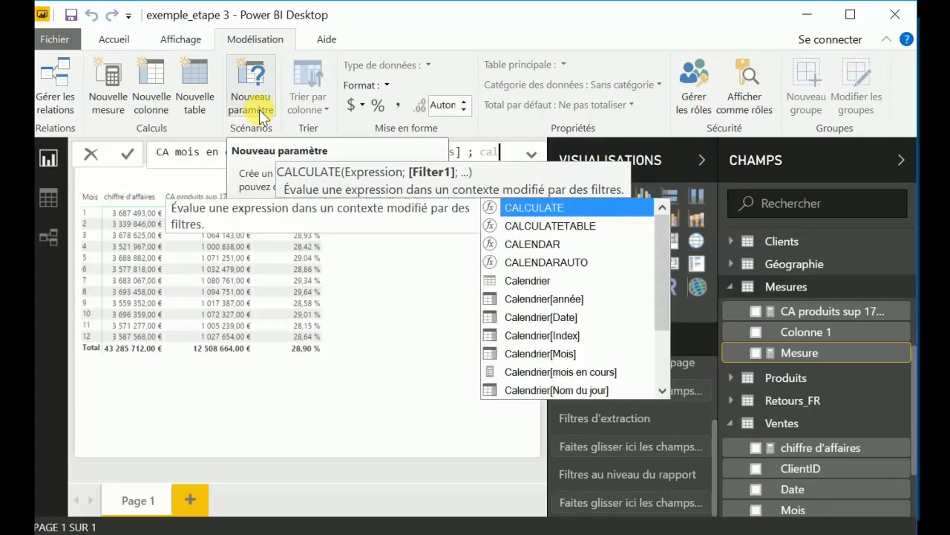
{"action": "key", "text": "Down"}
{"action": "key", "text": "Down"}
{"action": "key", "text": "Down"}
{"action": "key", "text": "Down"}
{"action": "key", "text": "Down"}
{"action": "key", "text": "Down"}
{"action": "key", "text": "Down"}
{"action": "key", "text": "Down"}
{"action": "key", "text": "Tab"}
{"action": "type", "text": "= moi"}
{"action": "key", "text": "Tab"}
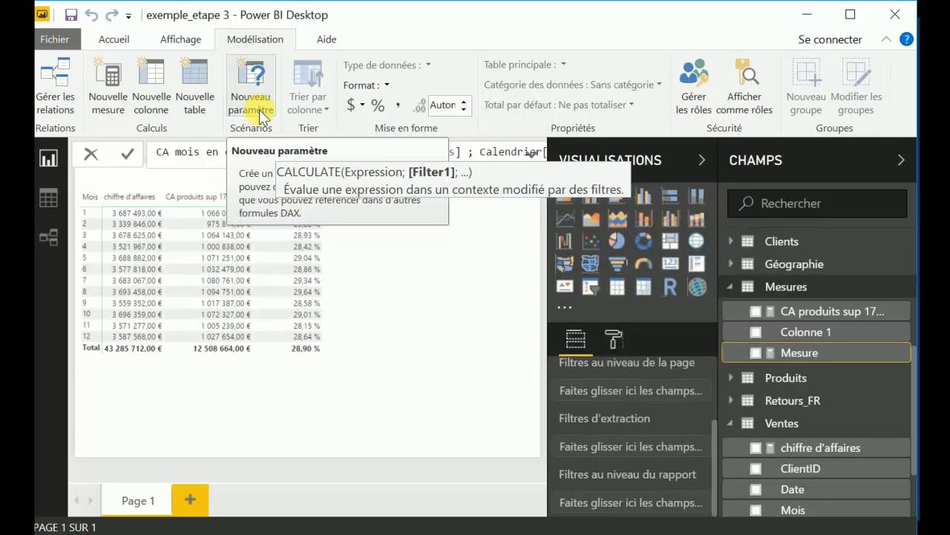
{"action": "type", "text": ")"}
{"action": "key", "text": "Return"}
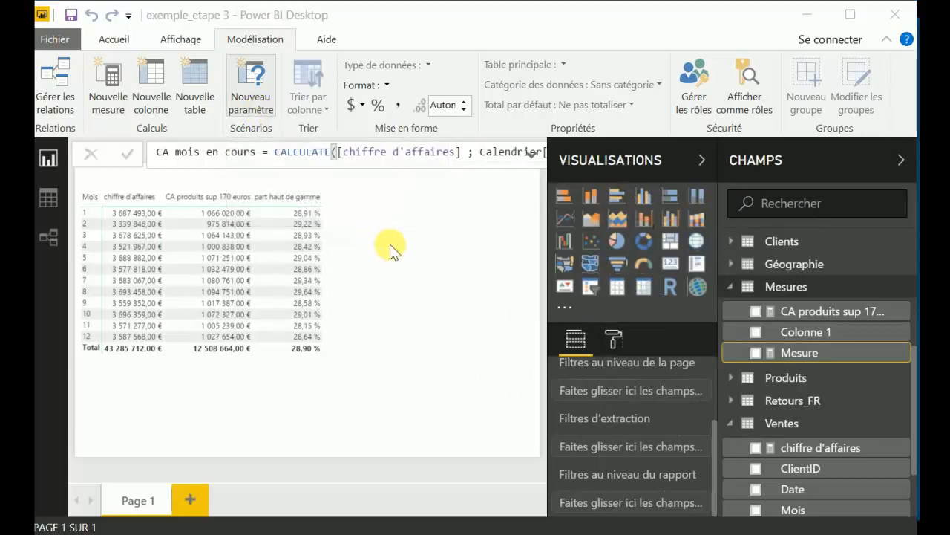
Step: Put the month condition on its own line and wrap it as FILTER(Calendrier ; Calendrier[Mois] = [mois en cours]) in CA mois en cours
{"action": "left_click", "coordinate": [480, 152]}
{"action": "key", "text": "shift+Return"}
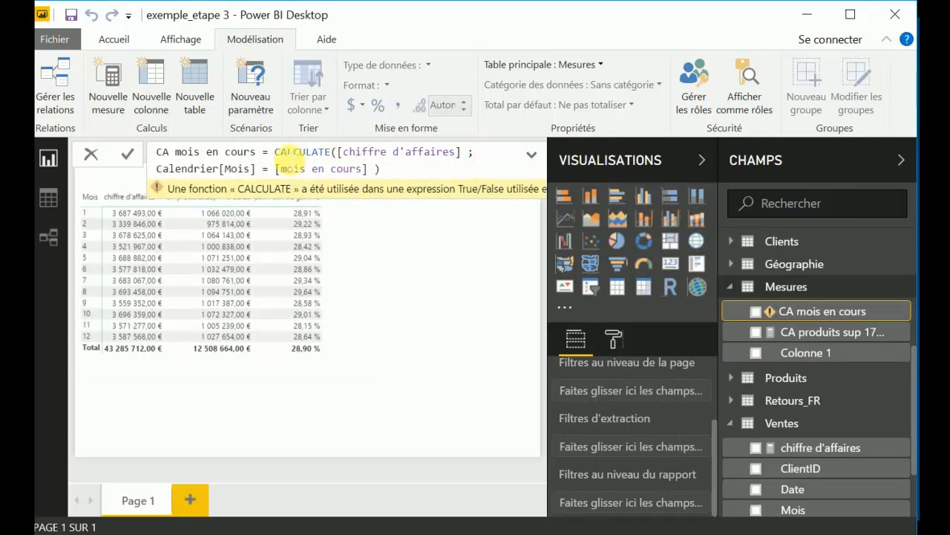
{"action": "type", "text": "FILTER"}
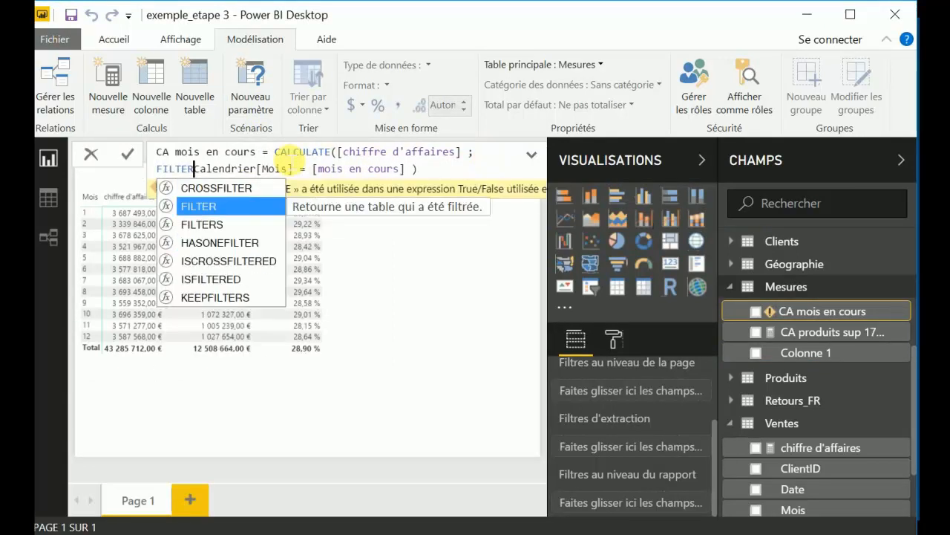
{"action": "type", "text": "(cal"}
{"action": "key", "text": "Down"}
{"action": "key", "text": "Down"}
{"action": "key", "text": "Down"}
{"action": "key", "text": "Tab"}
{"action": "type", "text": ";"}
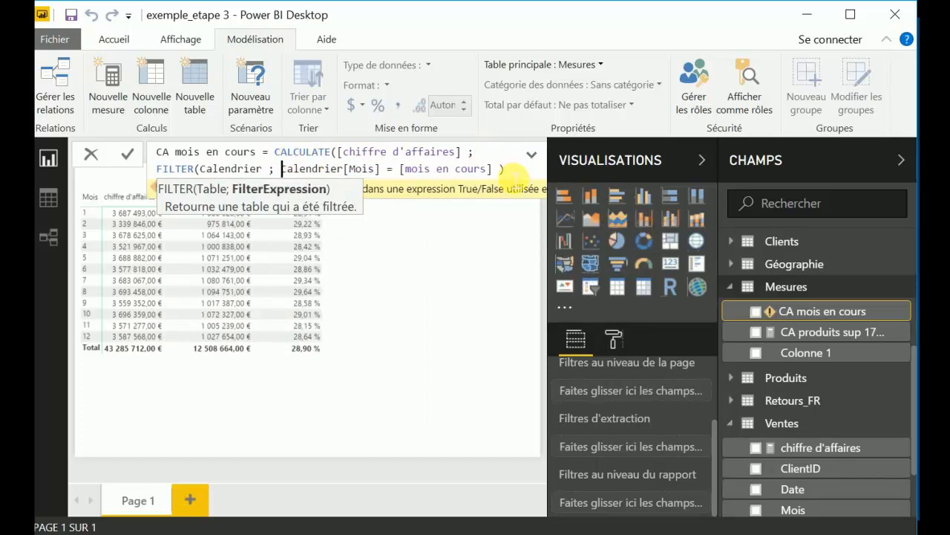
{"action": "left_click", "coordinate": [507, 171]}
{"action": "type", "text": ")"}
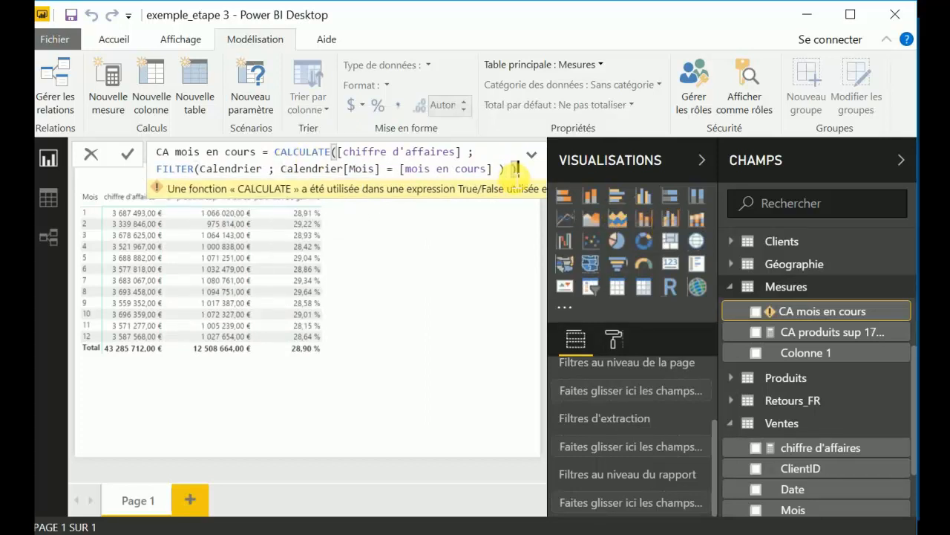
{"action": "key", "text": "Return"}
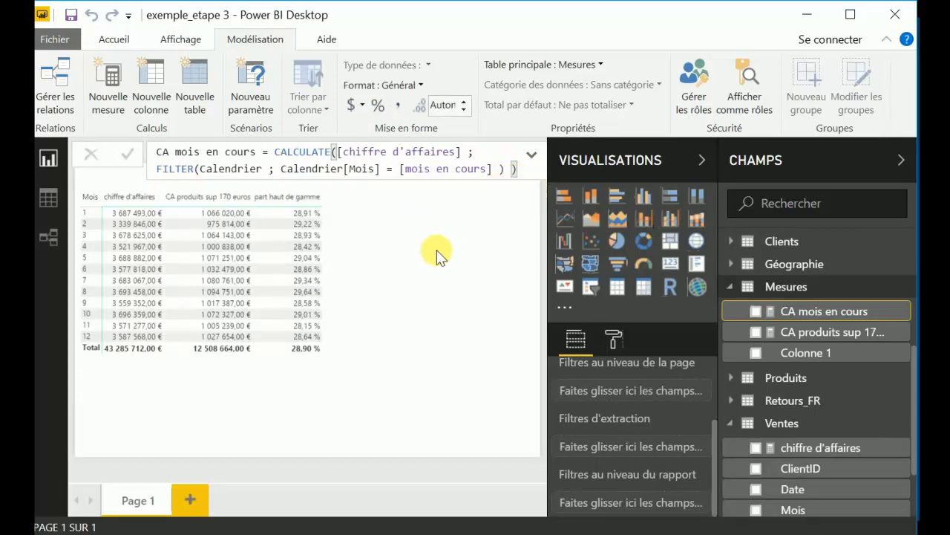
Step: Format CA mois en cours as € Euro (123 €) and show it in a card on the report page below the matrix
{"action": "left_click", "coordinate": [362, 106]}
{"action": "left_click", "coordinate": [400, 203]}
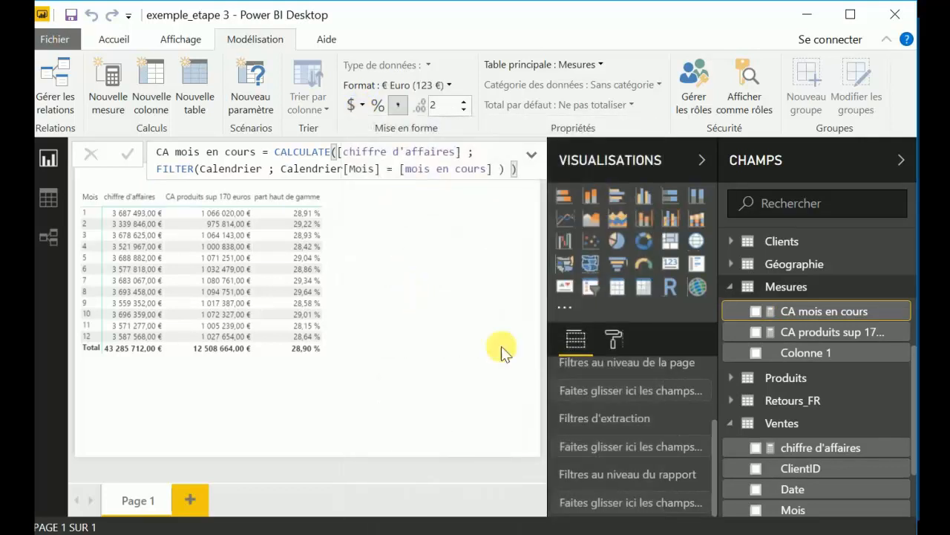
{"action": "left_click_drag", "start_coordinate": [810, 311], "coordinate": [417, 395]}
{"action": "left_click", "coordinate": [670, 262]}
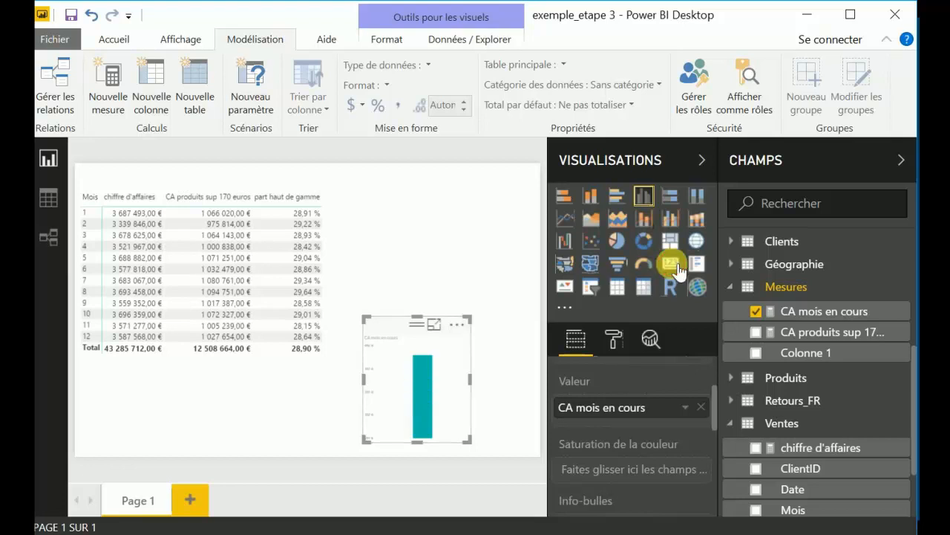
Step: Set the display units of the CA mois en cours card's data label to Aucun
{"action": "left_click", "coordinate": [615, 338]}
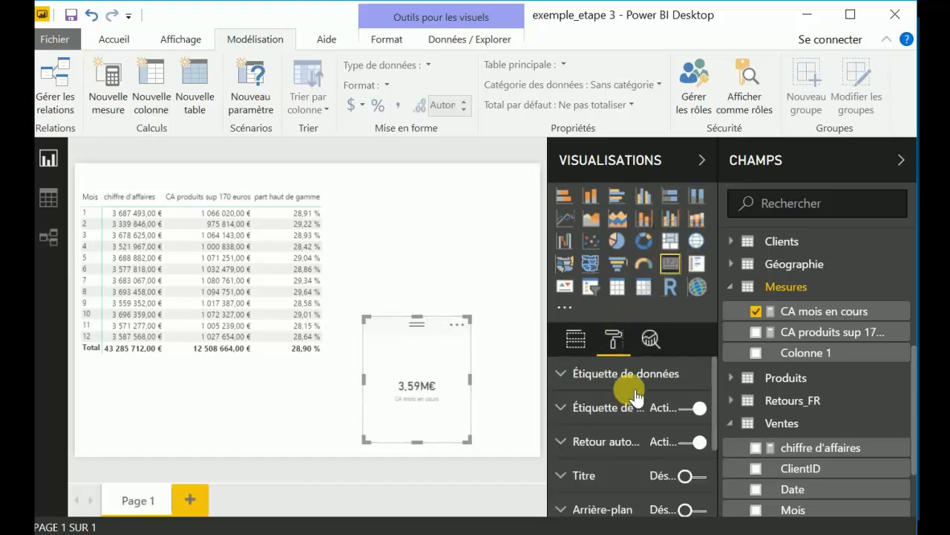
{"action": "left_click", "coordinate": [614, 374]}
{"action": "left_click", "coordinate": [652, 441]}
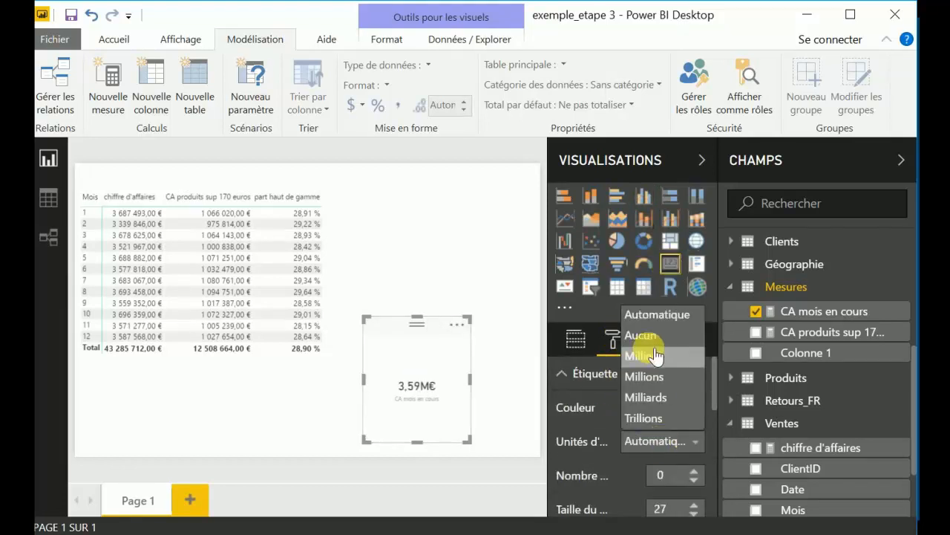
{"action": "left_click", "coordinate": [636, 335]}
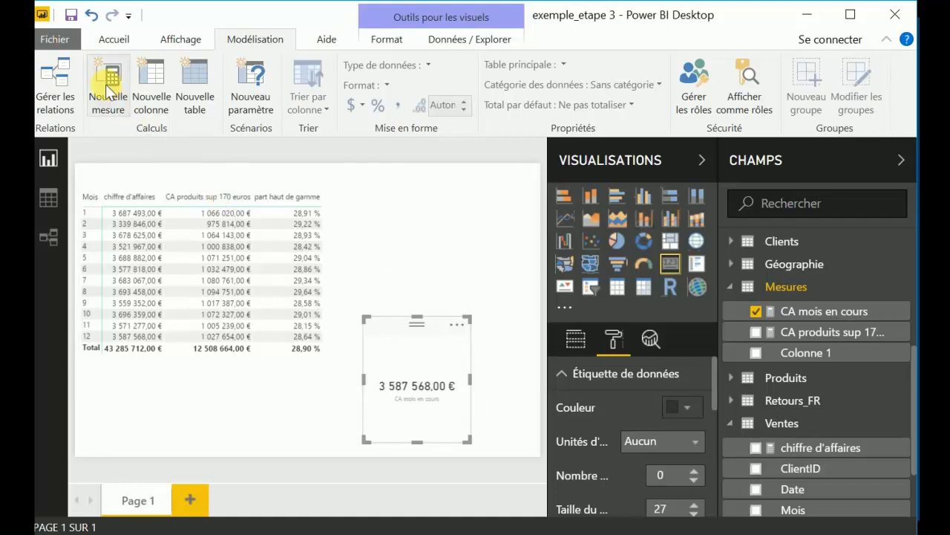
Step: Create the measure annee en cours = YEAR(TODAY())
{"action": "key", "text": "BackSpace"}
{"action": "type", "text": "annee "}
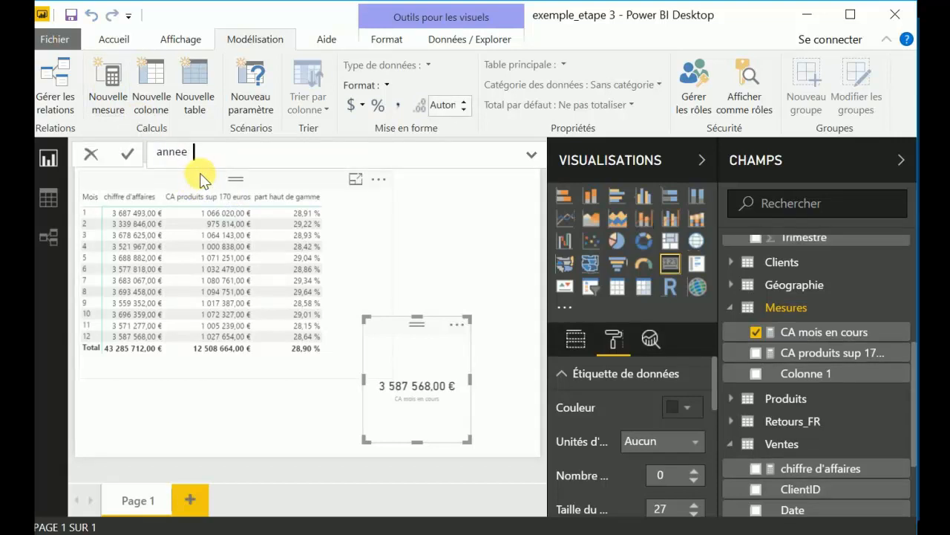
{"action": "type", "text": "en cours = year"}
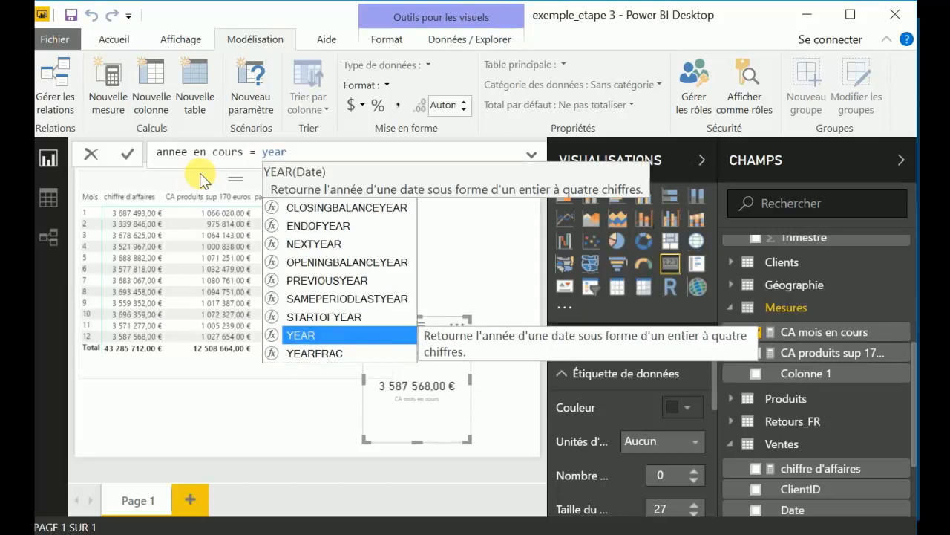
{"action": "key", "text": "Tab"}
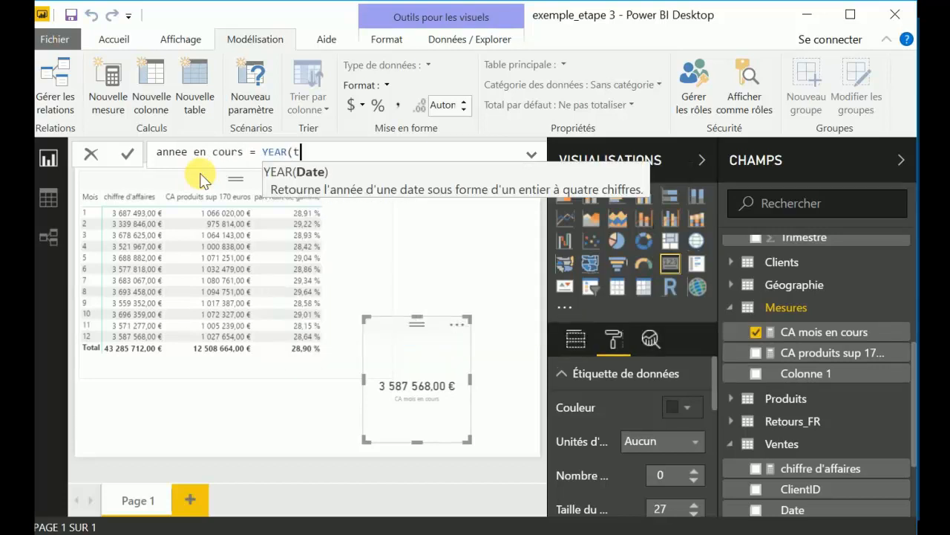
{"action": "type", "text": "today"}
{"action": "key", "text": "Tab"}
{"action": "type", "text": "))"}
{"action": "key", "text": "Return"}
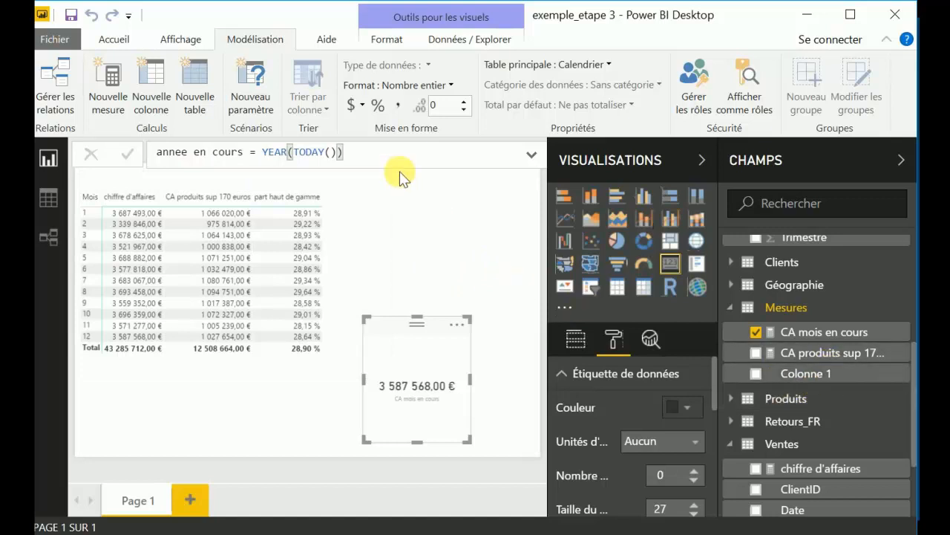
{"action": "left_click", "coordinate": [359, 159]}
{"action": "key", "text": "Return"}
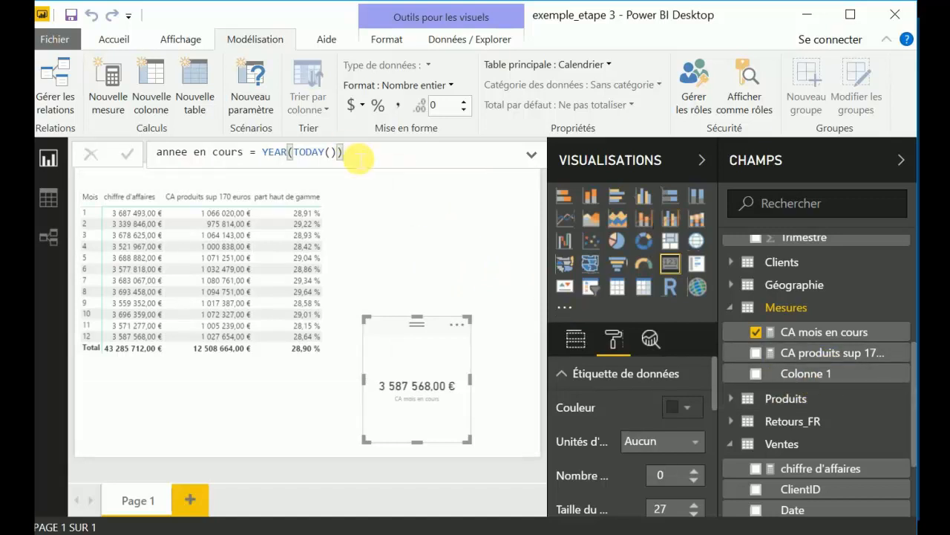
Step: Insert an additional FILTER on the Calendrier table before the month filter in the CA mois en cours formula
{"action": "left_click", "coordinate": [827, 334]}
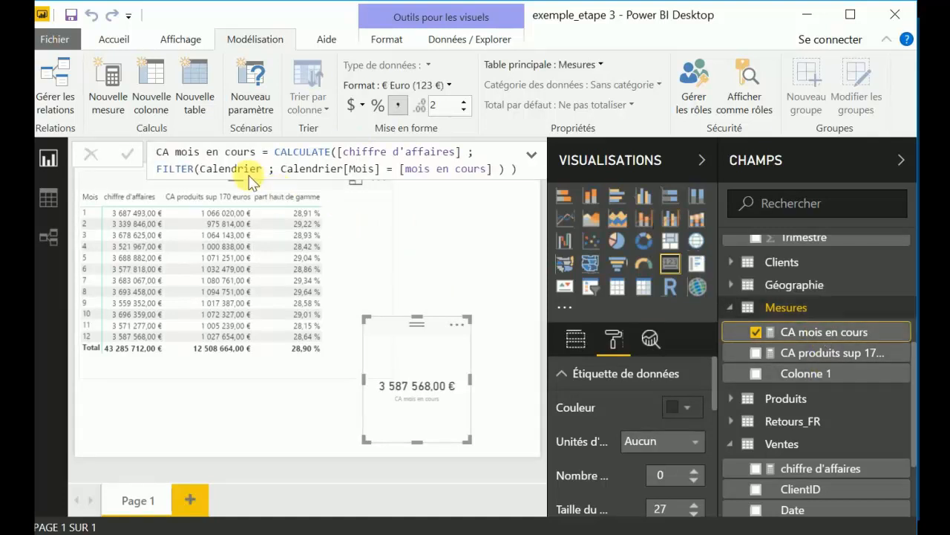
{"action": "left_click", "coordinate": [493, 156]}
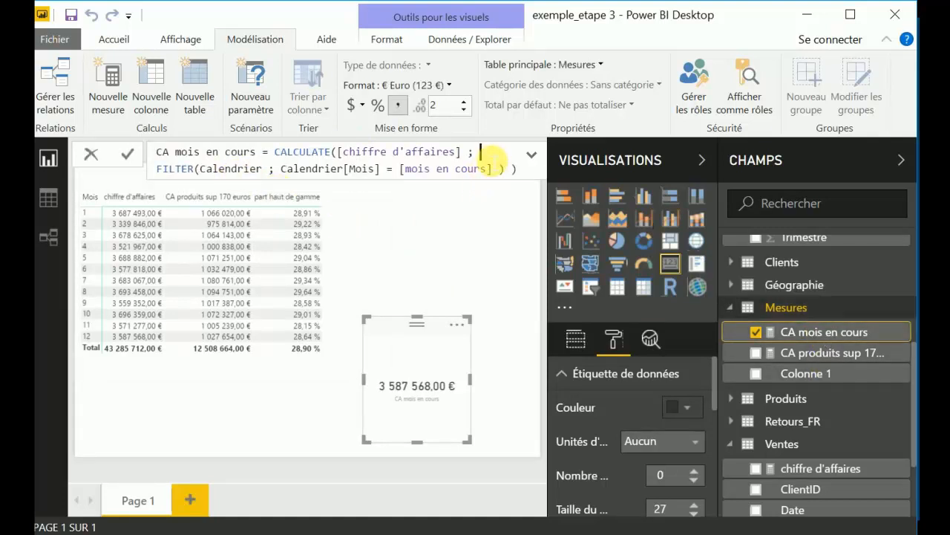
{"action": "key", "text": "shift+Return"}
{"action": "type", "text": "FILTER(cal"}
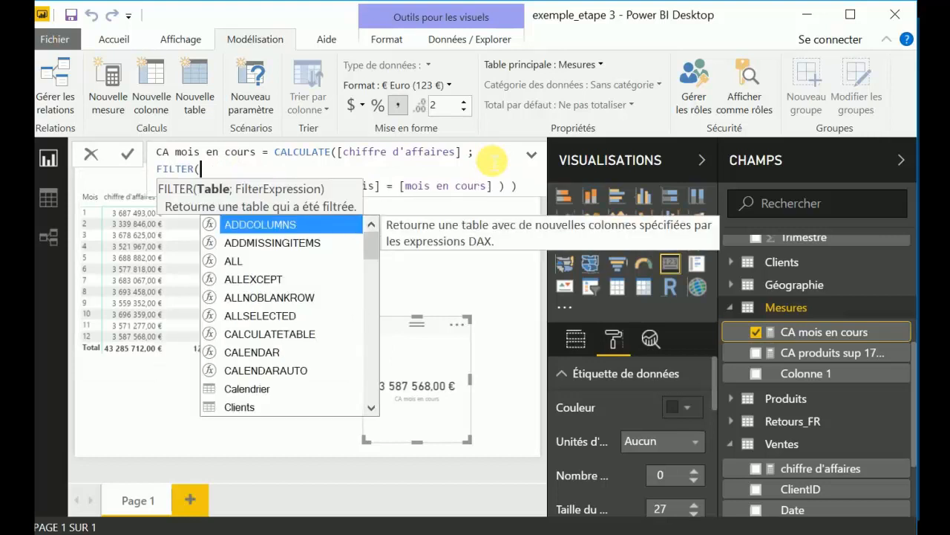
{"action": "key", "text": "Down"}
{"action": "key", "text": "Down"}
{"action": "key", "text": "Down"}
{"action": "key", "text": "Tab"}
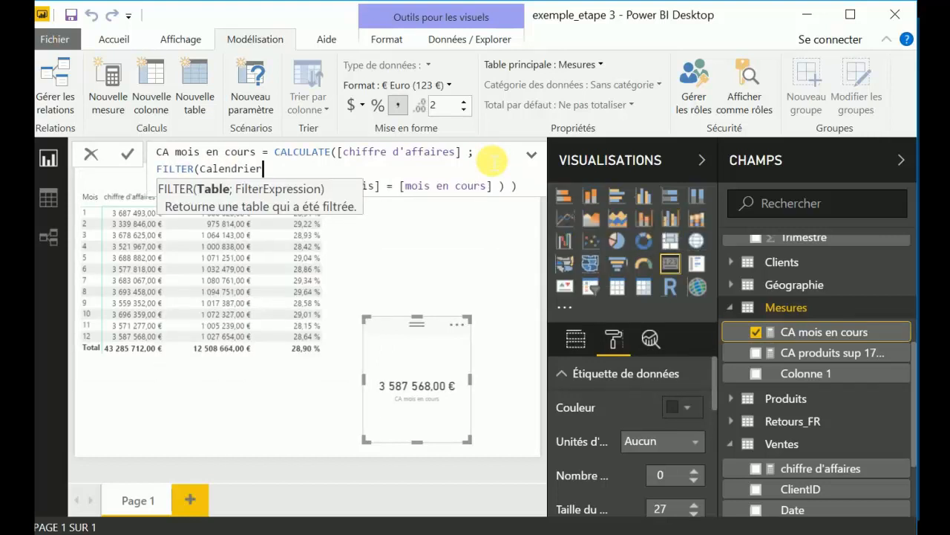
{"action": "type", "text": "; "}
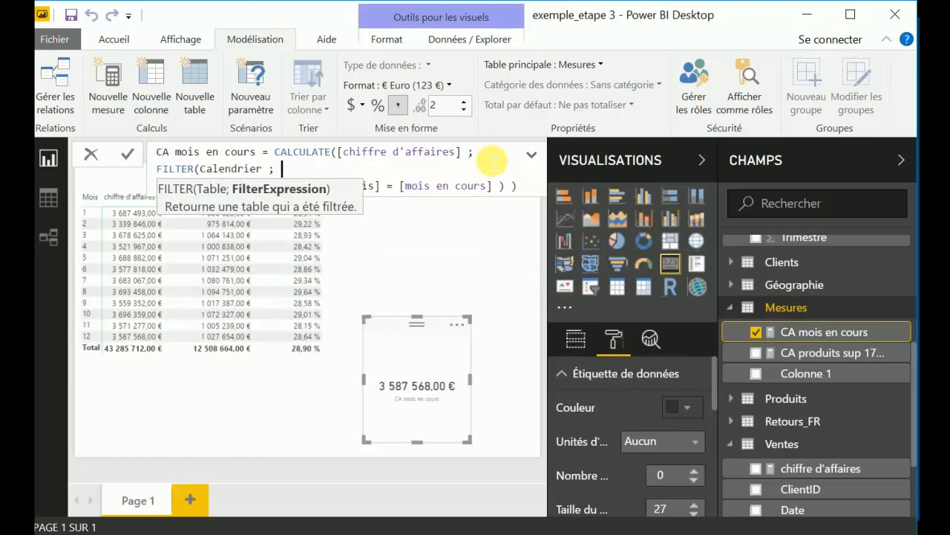
Step: Complete the inserted filter with the condition Calendrier[année] = [annee en cours] and validate the CA mois en cours formula
{"action": "type", "text": "cal"}
{"action": "key", "text": "Down"}
{"action": "key", "text": "Down"}
{"action": "key", "text": "Down"}
{"action": "key", "text": "Down"}
{"action": "key", "text": "Down"}
{"action": "key", "text": "Down"}
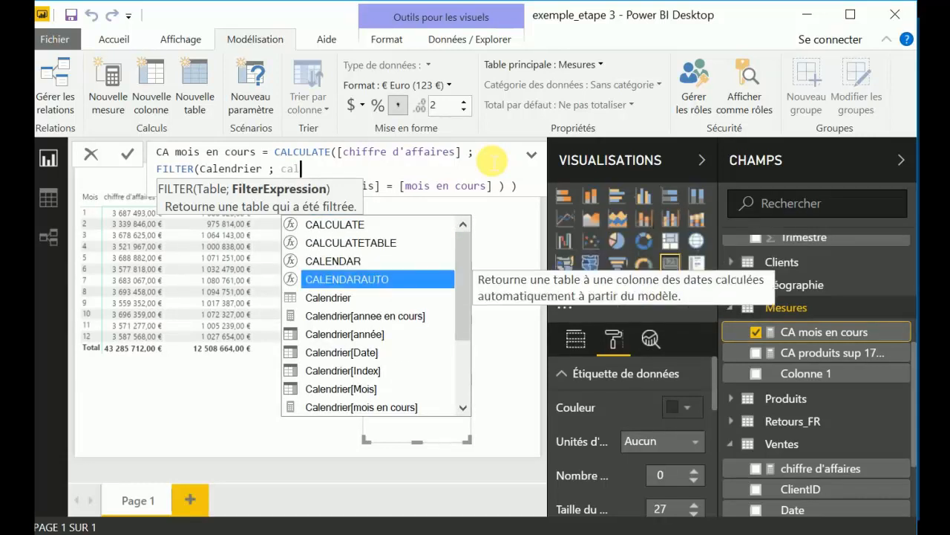
{"action": "key", "text": "Tab"}
{"action": "type", "text": "= [an"}
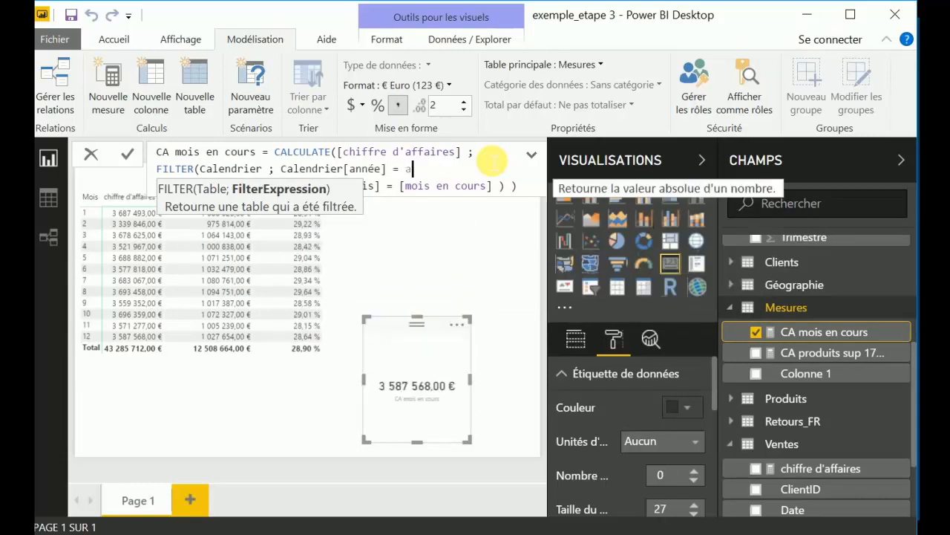
{"action": "key", "text": "Tab"}
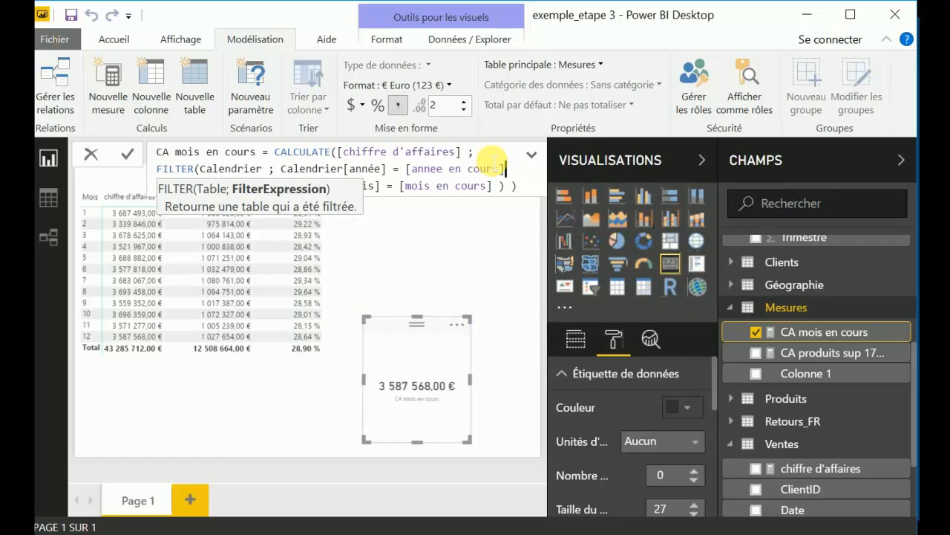
{"action": "type", "text": ");"}
{"action": "key", "text": "Return"}
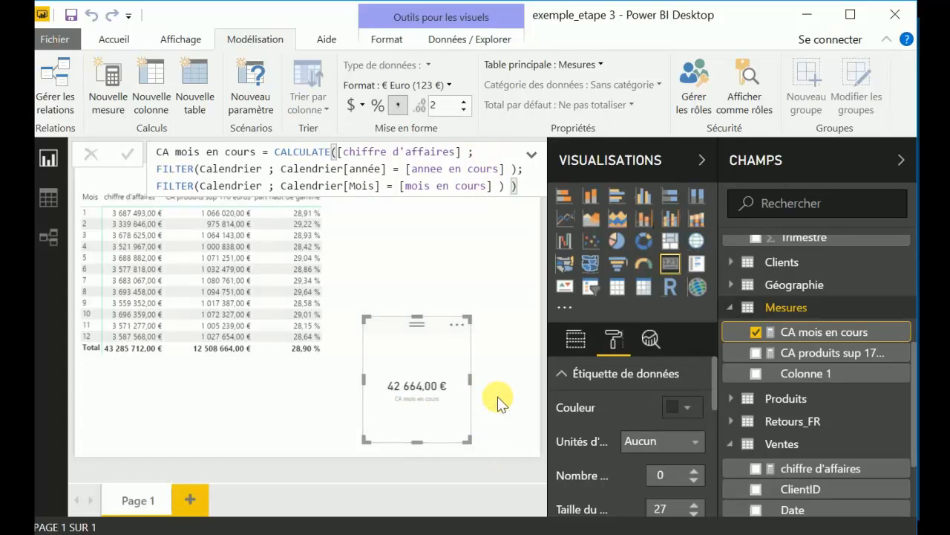
Step: Examine the relationships between the tables in the model diagram, and return to the report page with no visual selected
{"action": "left_click", "coordinate": [46, 236]}
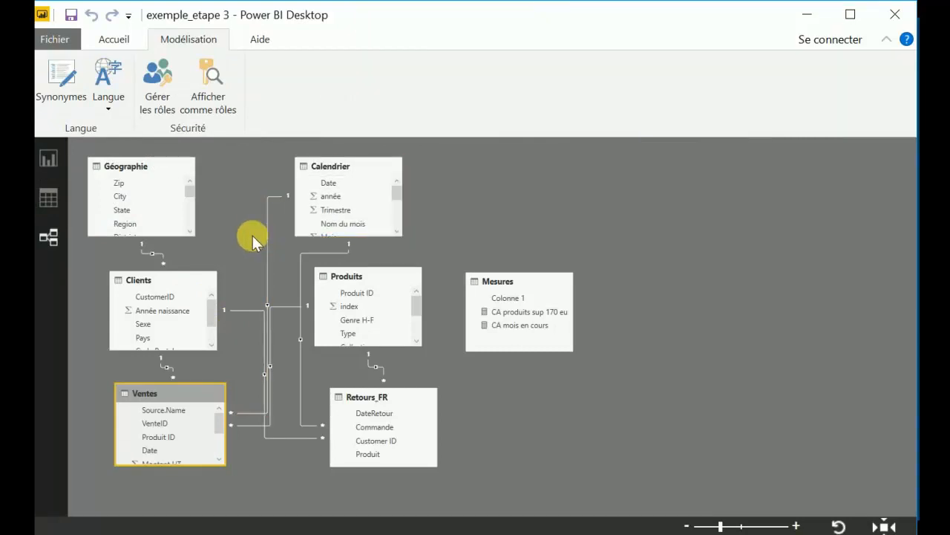
{"action": "left_click", "coordinate": [42, 159]}
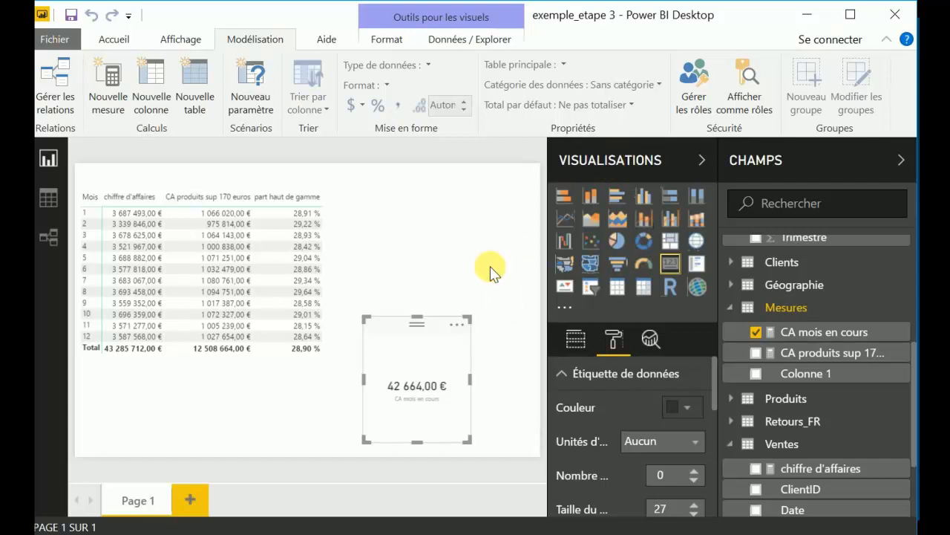
{"action": "left_click", "coordinate": [491, 274]}
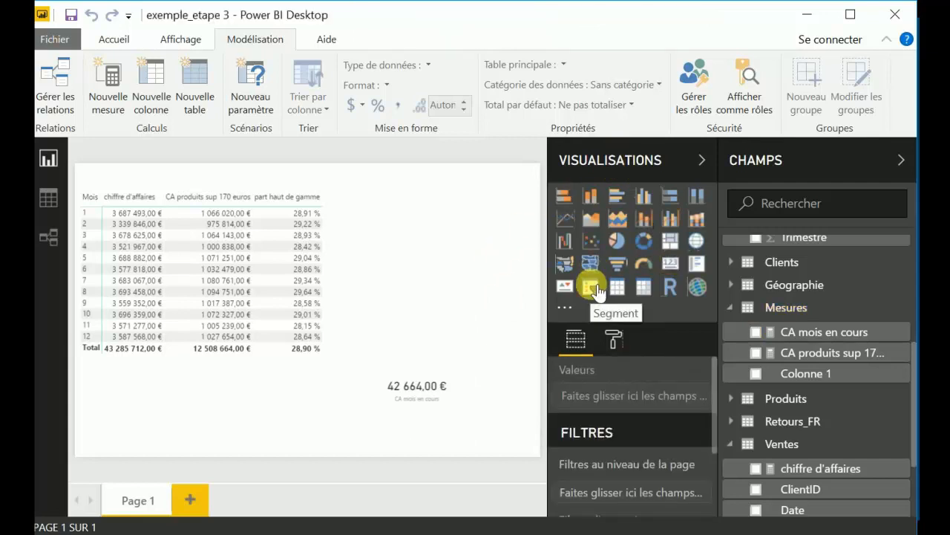
Step: Add a slicer (Segment) to the report page based on the Fabricant field of the Produits table
{"action": "left_click", "coordinate": [592, 288]}
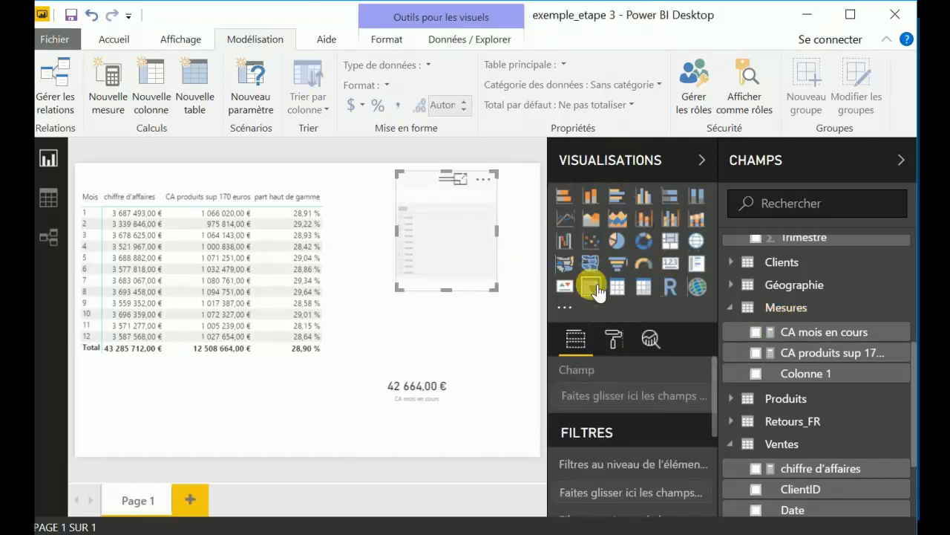
{"action": "left_click", "coordinate": [729, 398]}
{"action": "scroll", "coordinate": [793, 429], "scroll_direction": "down", "scroll_amount": 3}
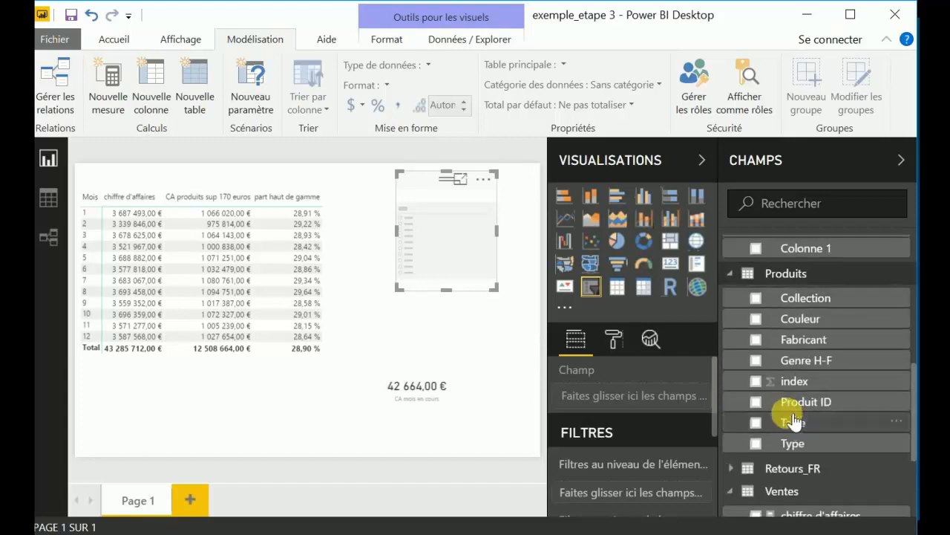
{"action": "left_click", "coordinate": [756, 339]}
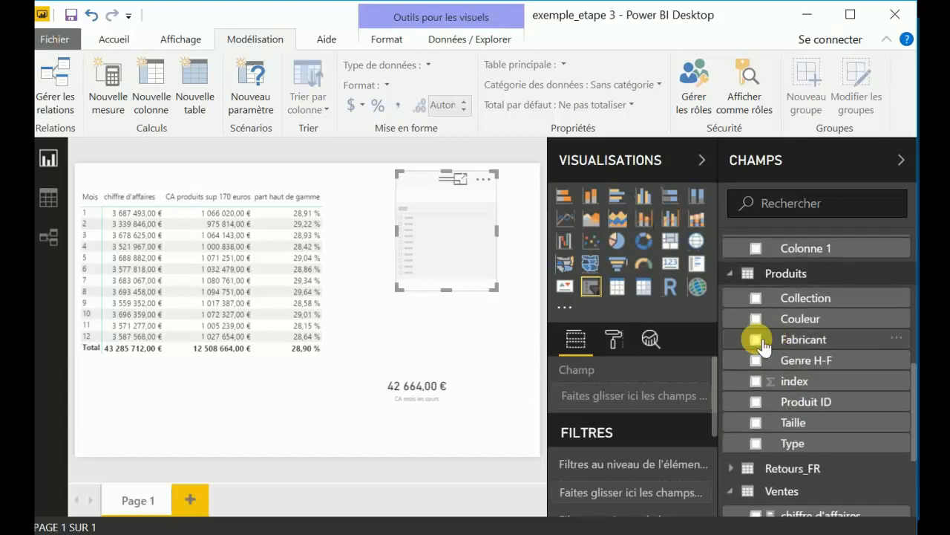
Step: Increase the text size of the items in the Fabricant slicer by several increments and deselect the slicer
{"action": "left_click", "coordinate": [613, 338]}
{"action": "scroll", "coordinate": [620, 439], "scroll_direction": "down", "scroll_amount": 1}
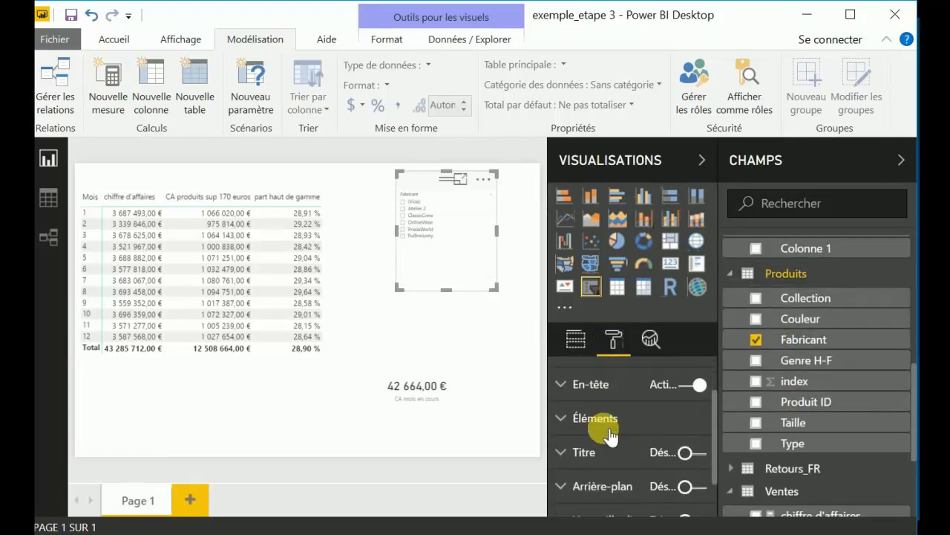
{"action": "left_click", "coordinate": [605, 420]}
{"action": "scroll", "coordinate": [609, 420], "scroll_direction": "down", "scroll_amount": 4}
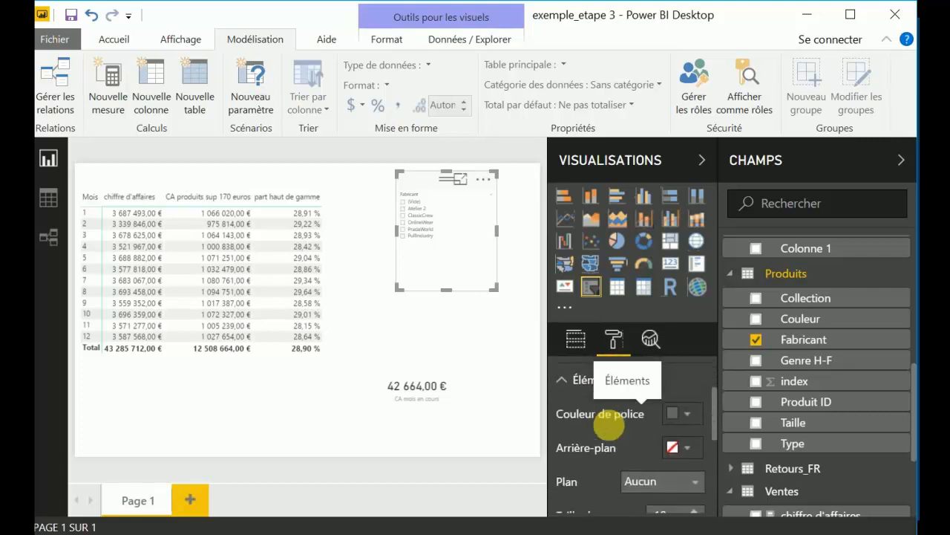
{"action": "left_click", "coordinate": [696, 409]}
{"action": "left_click", "coordinate": [696, 409]}
{"action": "left_click", "coordinate": [696, 409]}
{"action": "left_click", "coordinate": [696, 409]}
{"action": "left_click", "coordinate": [696, 409]}
{"action": "left_click", "coordinate": [424, 303]}
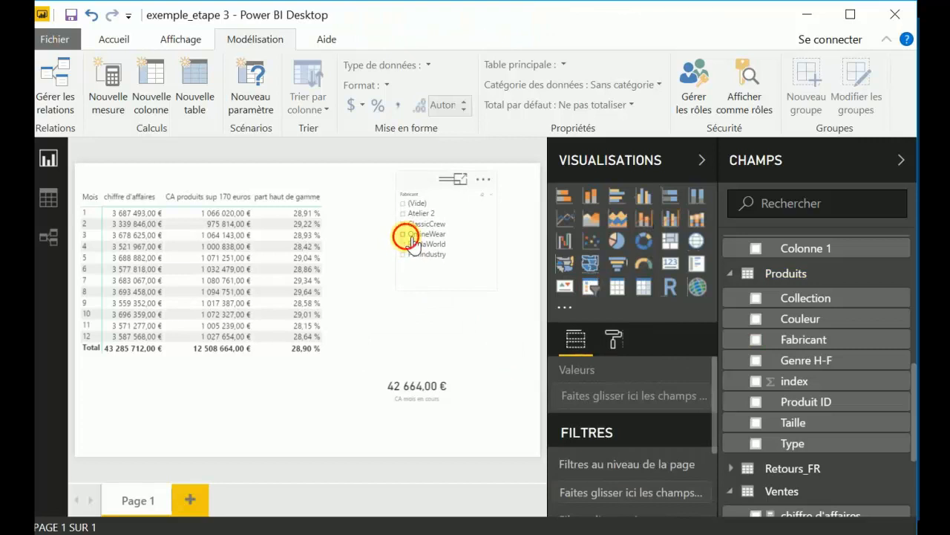
Step: Filter the report by OnlineWear, ClassicCrew, PullIndustry, Atelier 2 and again OnlineWear in the Fabricant slicer to compare the measures
{"action": "left_click", "coordinate": [414, 234]}
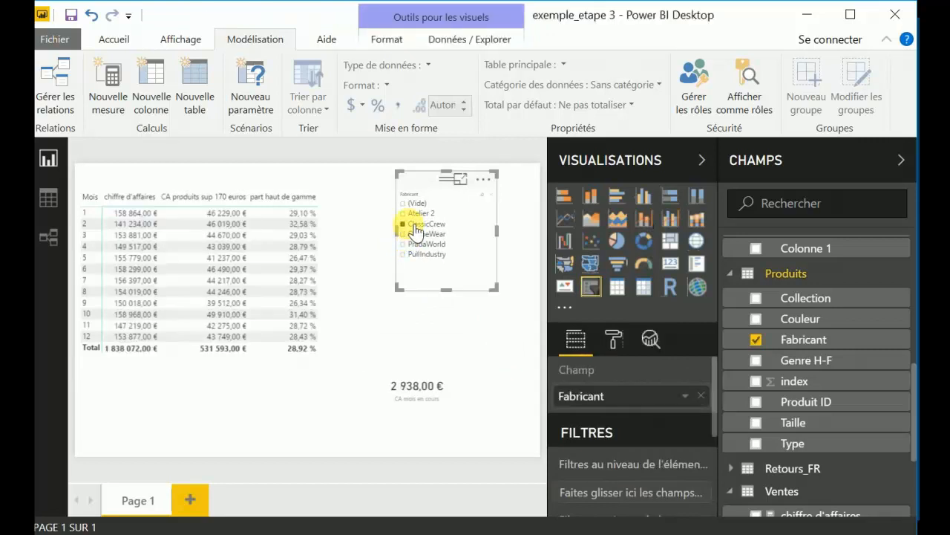
{"action": "left_click", "coordinate": [415, 223]}
{"action": "left_click", "coordinate": [421, 255]}
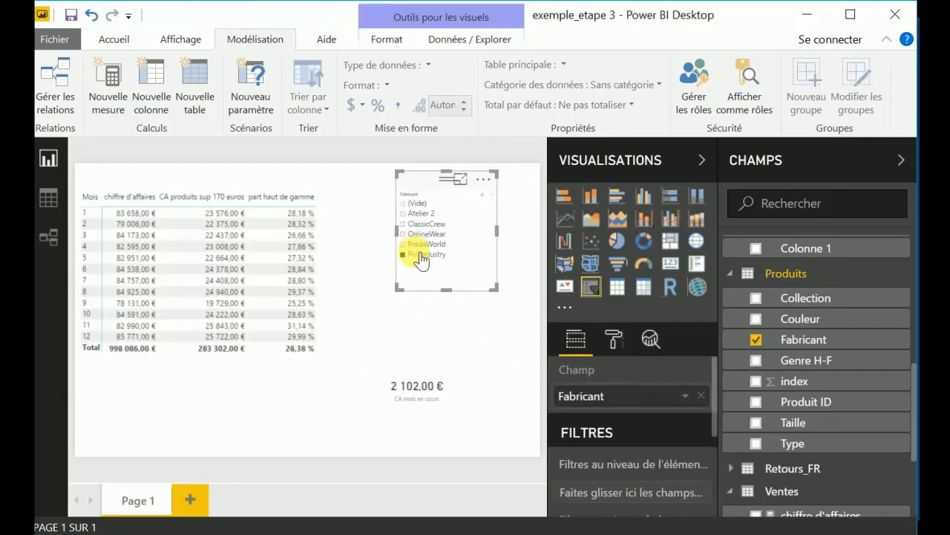
{"action": "left_click", "coordinate": [420, 214]}
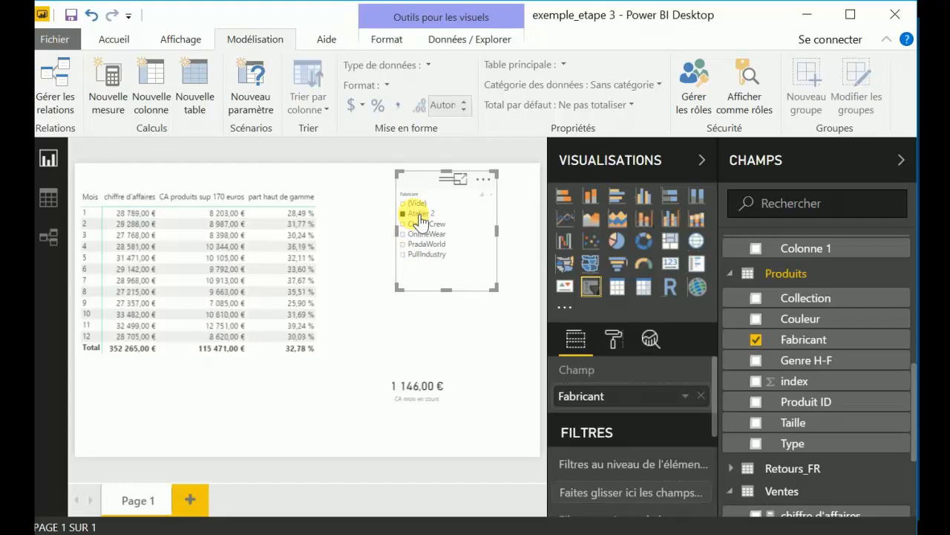
{"action": "left_click", "coordinate": [422, 235]}
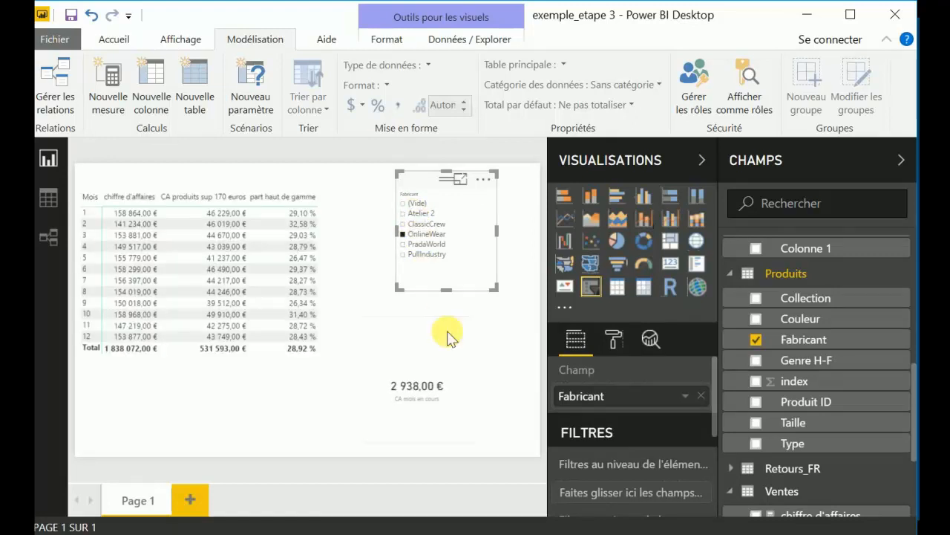
{"action": "left_click", "coordinate": [497, 336]}
{"action": "left_click", "coordinate": [436, 191]}
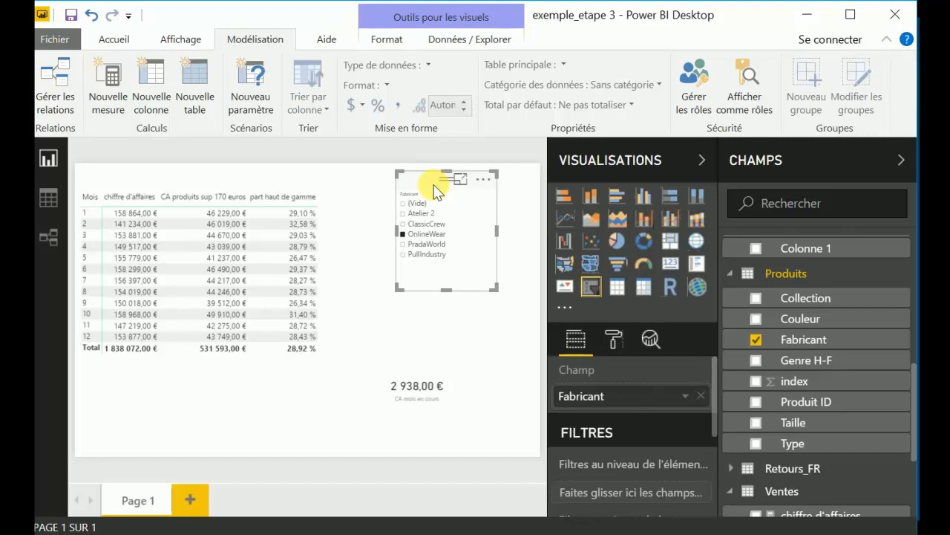
Step: Add a second slicer based on the Taille field below the Fabricant slicer and select size M in it
{"action": "left_click_drag", "start_coordinate": [814, 420], "coordinate": [468, 329]}
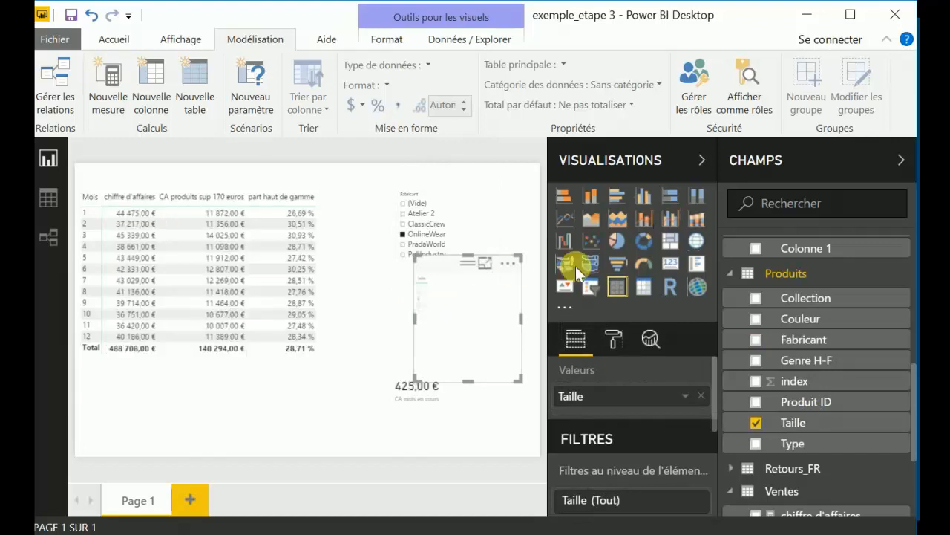
{"action": "left_click", "coordinate": [591, 288]}
{"action": "left_click", "coordinate": [427, 293]}
Step: Select the Fabricant and Taille slicers together and delete both from the report page
{"action": "left_click", "coordinate": [440, 197]}
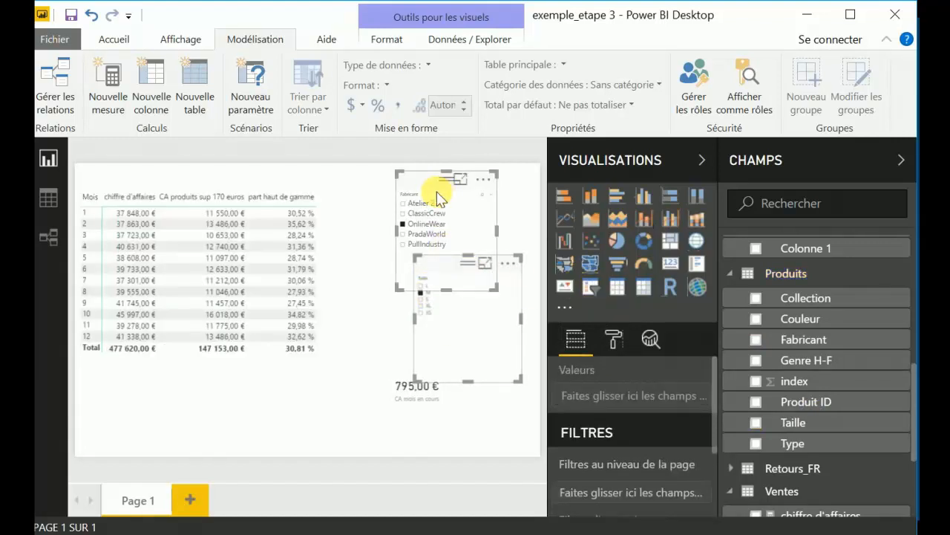
{"action": "key", "text": "Delete"}
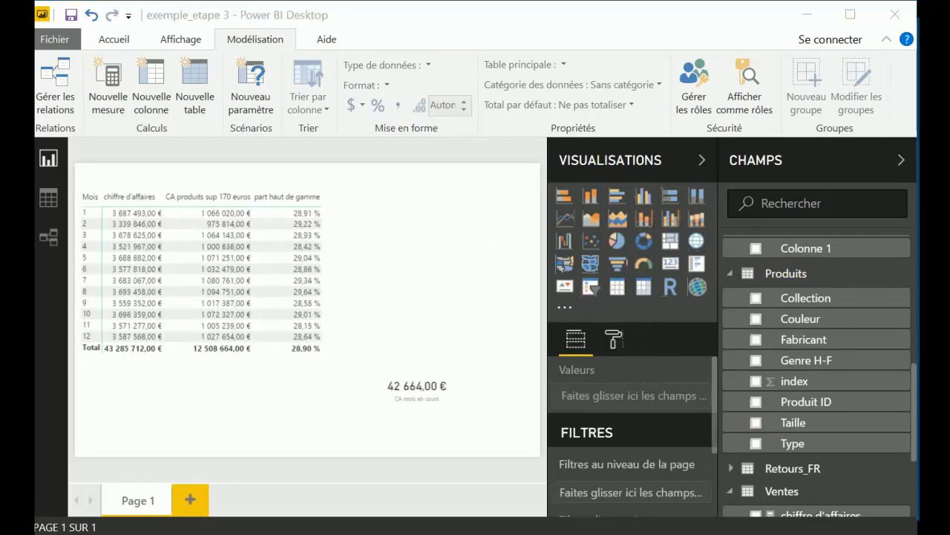